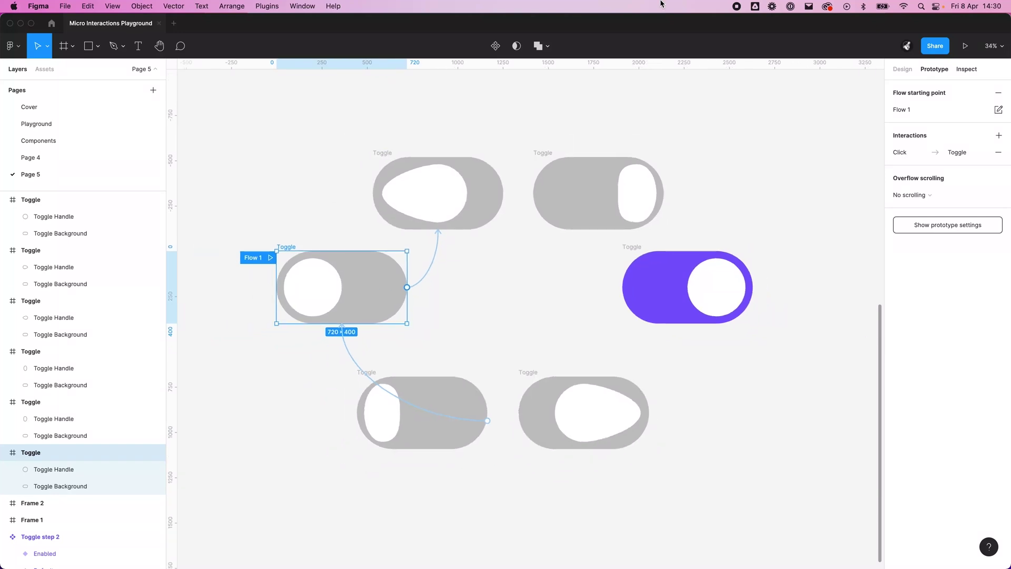
{"action": "scroll", "coordinate": [525, 233], "scroll_direction": "down", "scroll_amount": 5}
- Rename the first grey toggle frame Toggle / Default
{"action": "scroll", "coordinate": [495, 205], "scroll_direction": "up", "scroll_amount": 3}
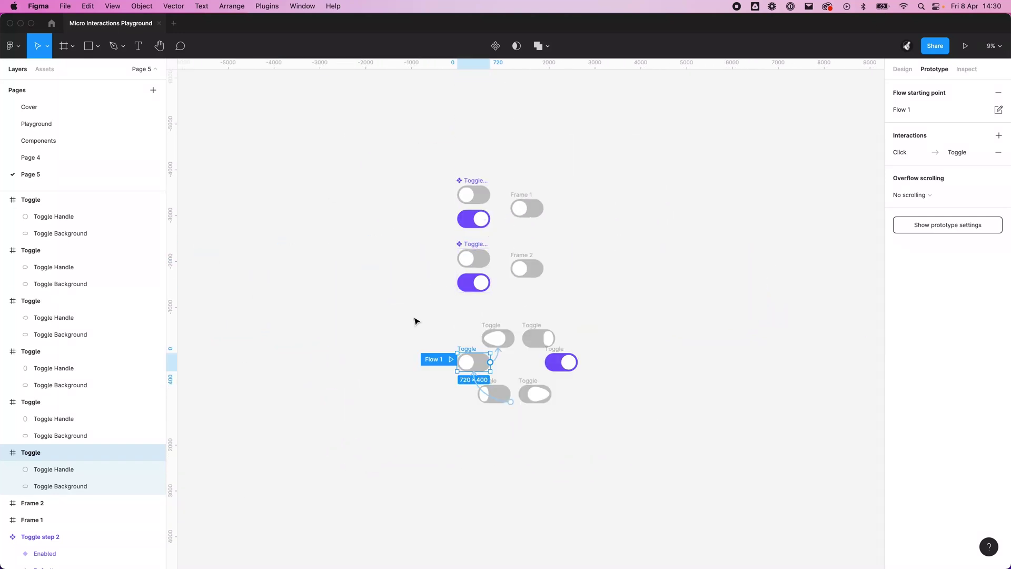
{"action": "scroll", "coordinate": [501, 354], "scroll_direction": "up", "scroll_amount": 5}
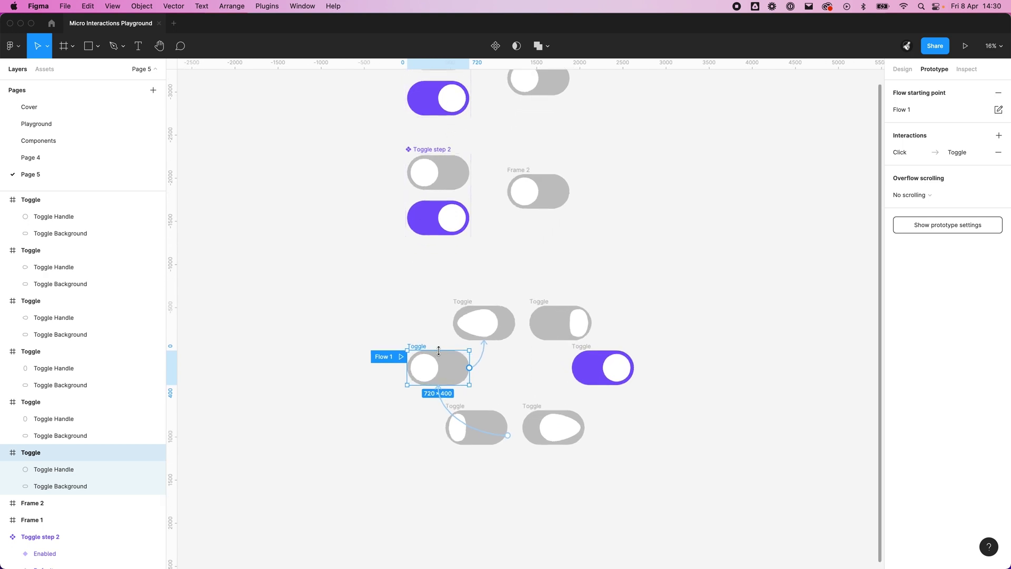
{"action": "scroll", "coordinate": [439, 350], "scroll_direction": "up", "scroll_amount": 1}
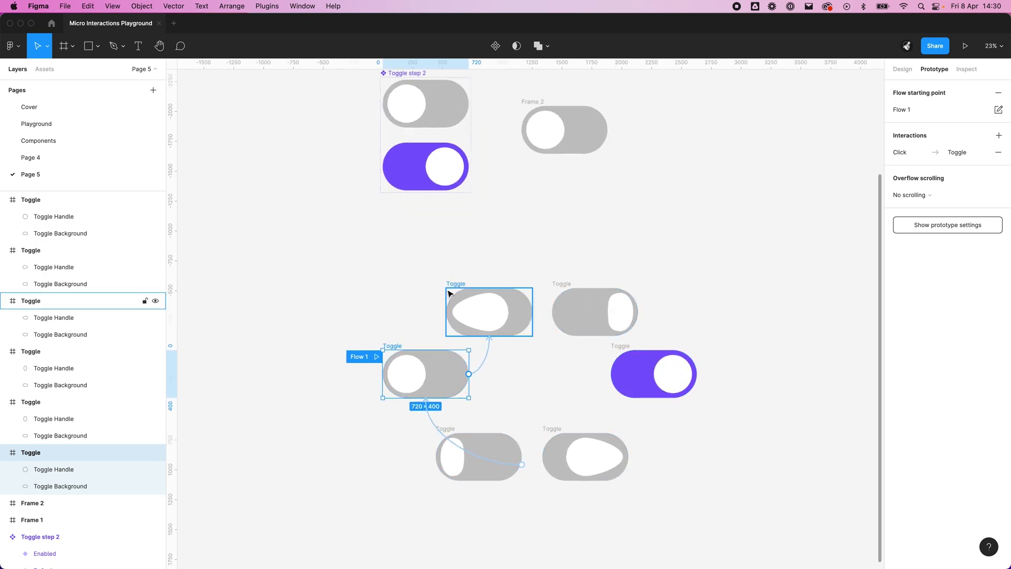
{"action": "double_click", "coordinate": [32, 453]}
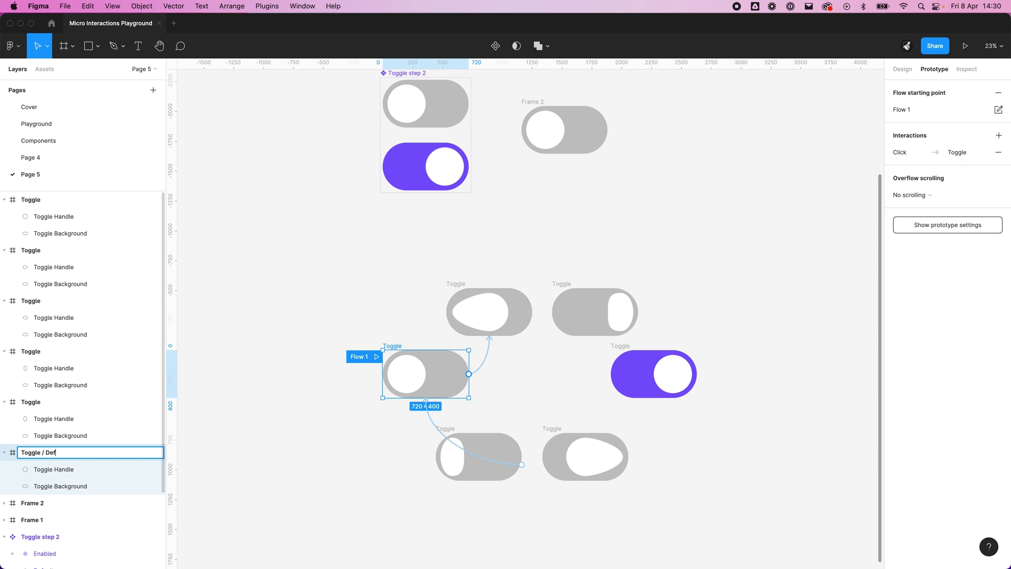
{"action": "key", "text": "Return"}
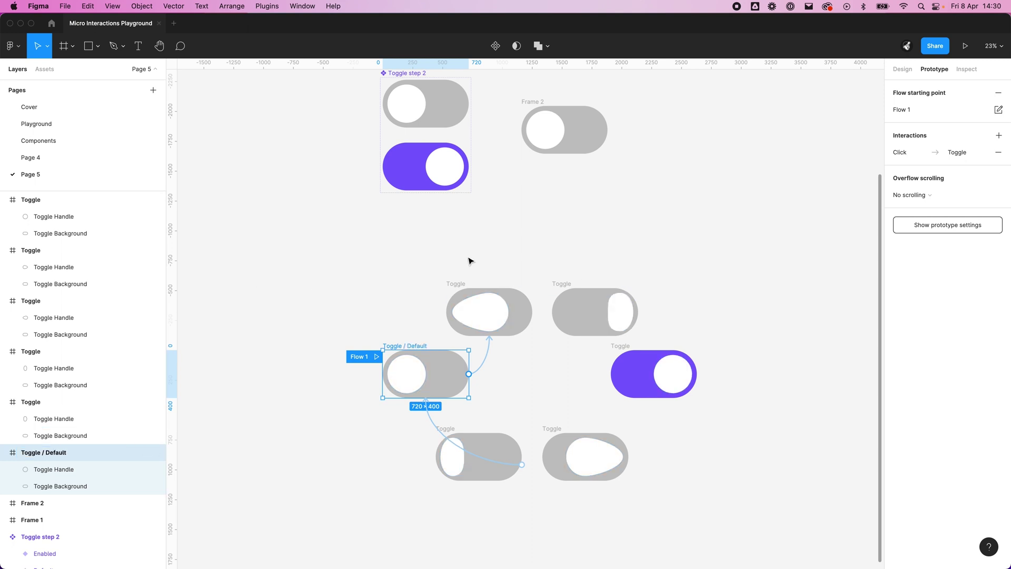
- Rename the upper middle and upper right frames Toggle / Default 2 and Toggle / Default 3
{"action": "left_click", "coordinate": [462, 284]}
{"action": "double_click", "coordinate": [59, 301]}
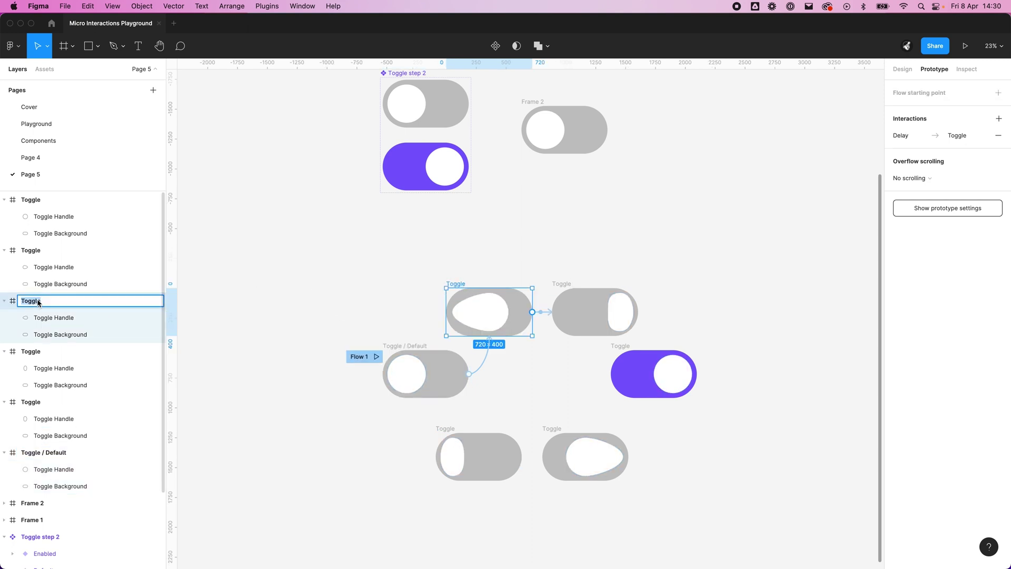
{"action": "left_click", "coordinate": [58, 299]}
{"action": "key", "text": "Return"}
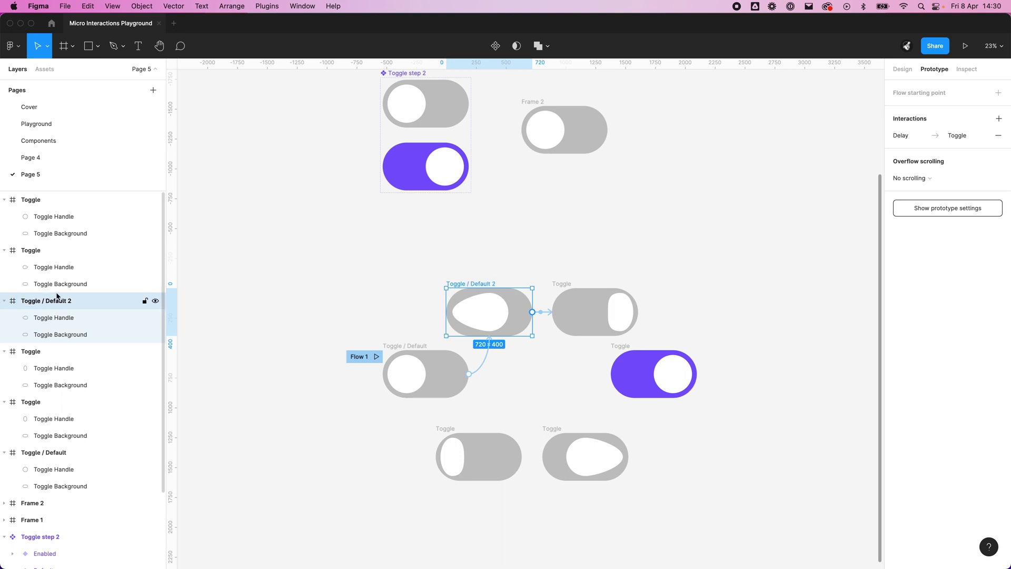
{"action": "left_click", "coordinate": [561, 287]}
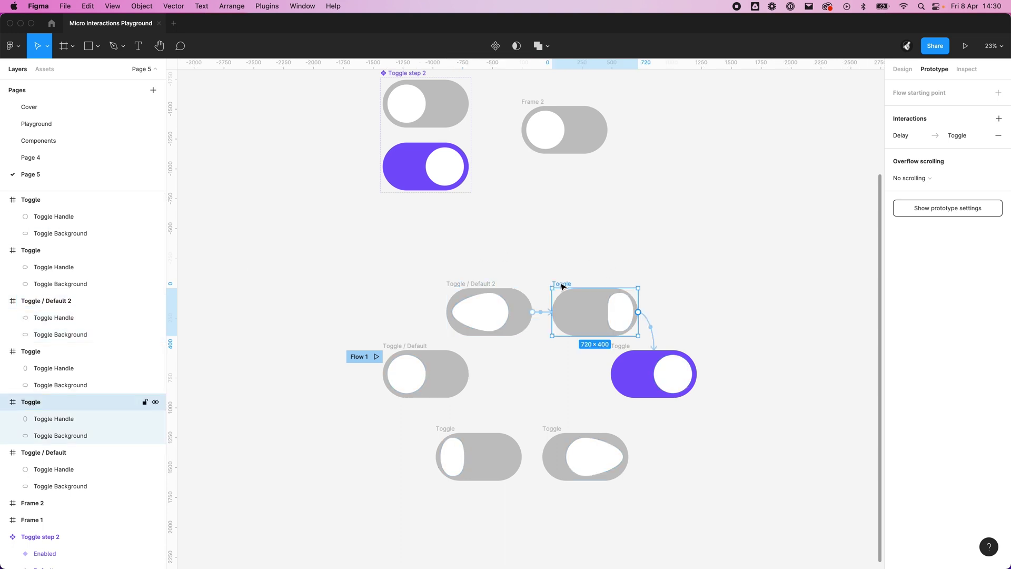
{"action": "double_click", "coordinate": [46, 403]}
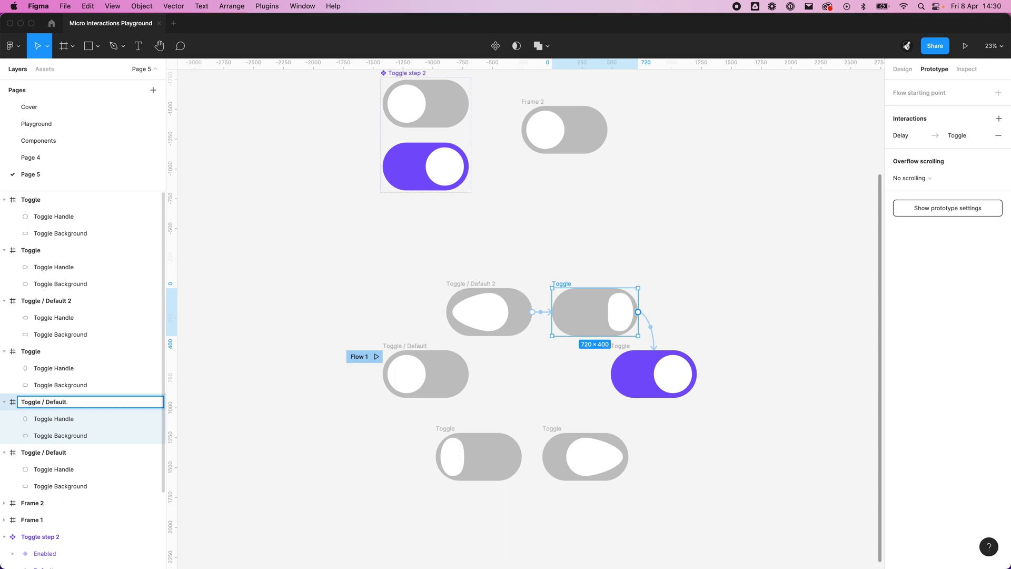
{"action": "key", "text": "Return"}
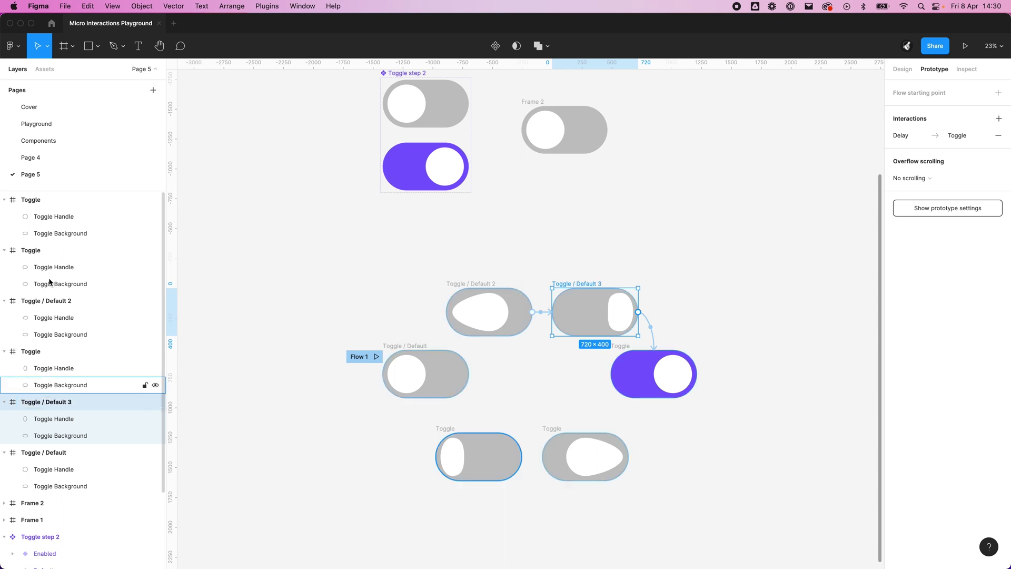
- Rename the purple toggle frame Toggle / Enabled
{"action": "left_click", "coordinate": [627, 361]}
{"action": "double_click", "coordinate": [53, 201]}
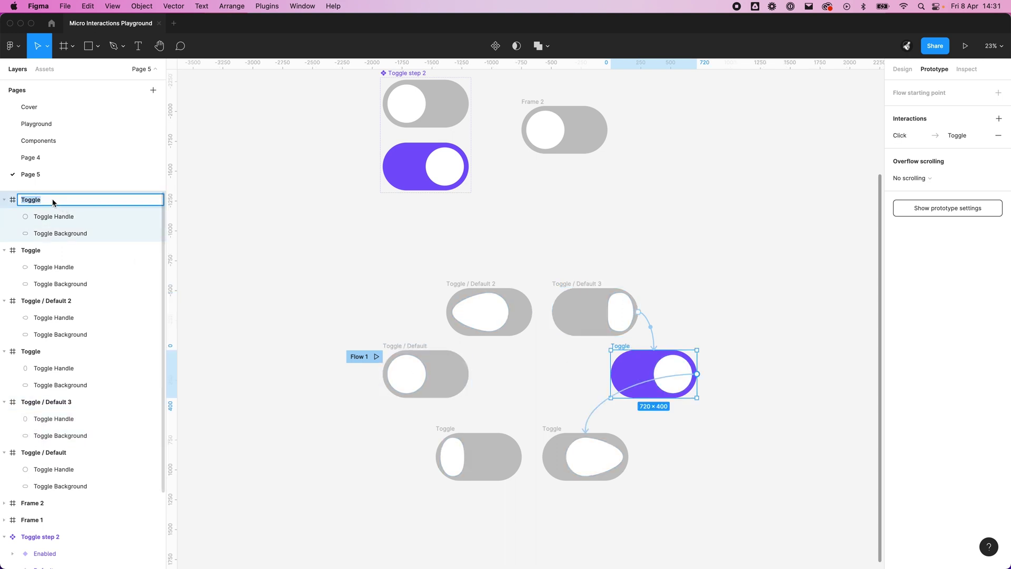
{"action": "left_click", "coordinate": [87, 199]}
{"action": "left_click", "coordinate": [396, 164]}
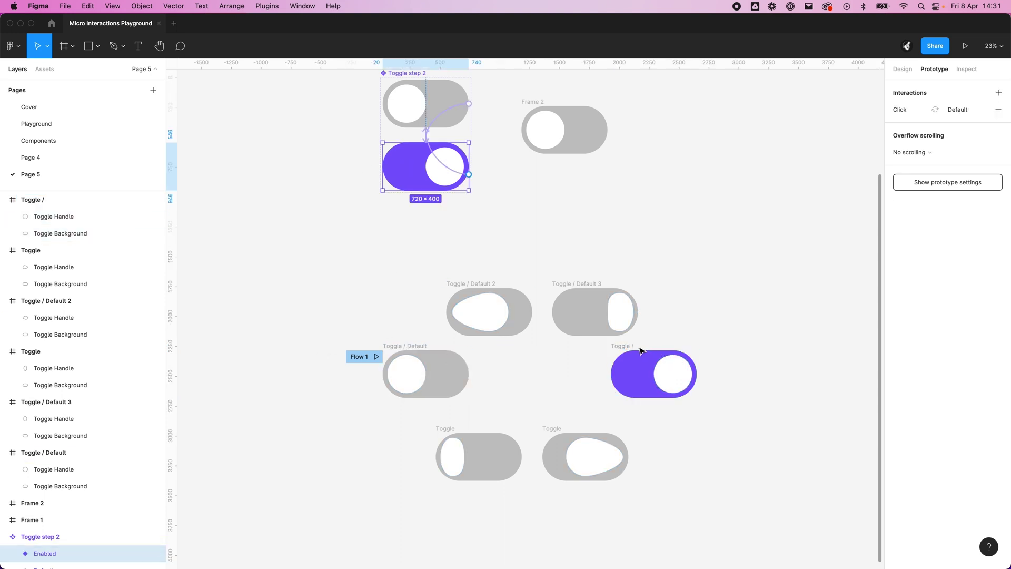
{"action": "left_click", "coordinate": [632, 369]}
{"action": "double_click", "coordinate": [81, 200]}
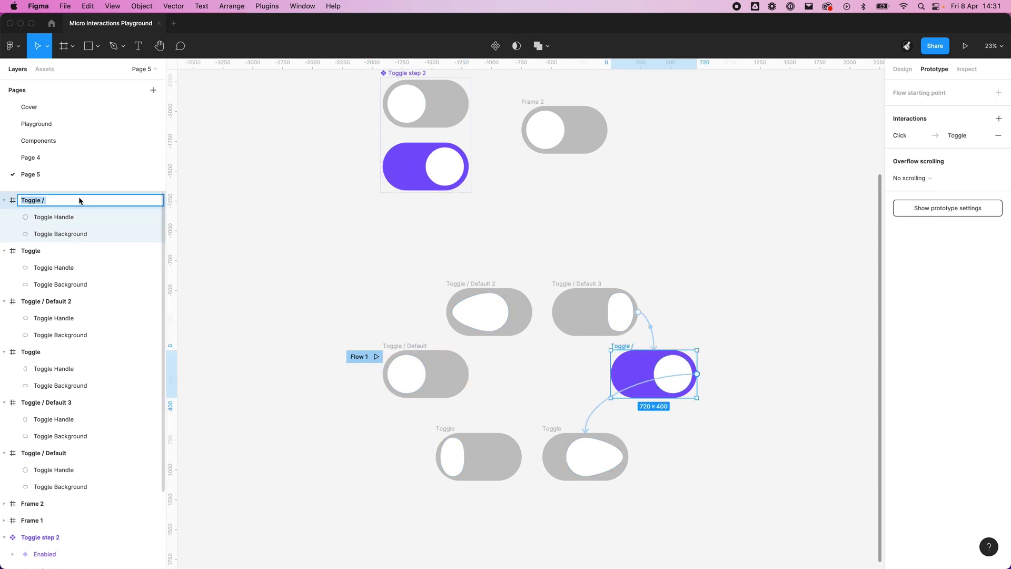
{"action": "left_click", "coordinate": [81, 201]}
{"action": "type", "text": "Enabled"}
{"action": "key", "text": "Return"}
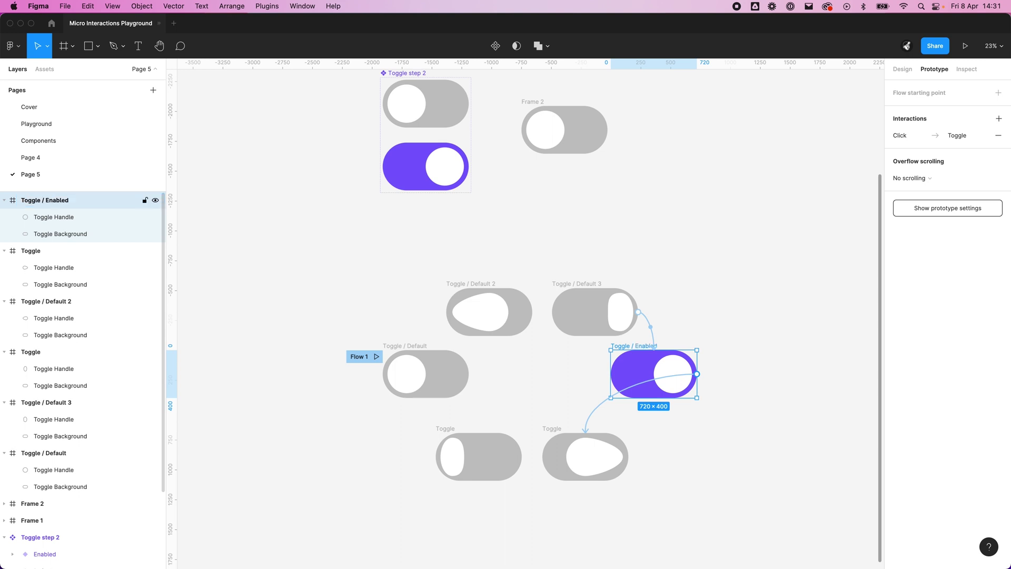
- Copy the Toggle / Enabled name onto the bottom-right and bottom-left toggle frames
{"action": "double_click", "coordinate": [32, 202]}
{"action": "key", "text": "ctrl+c"}
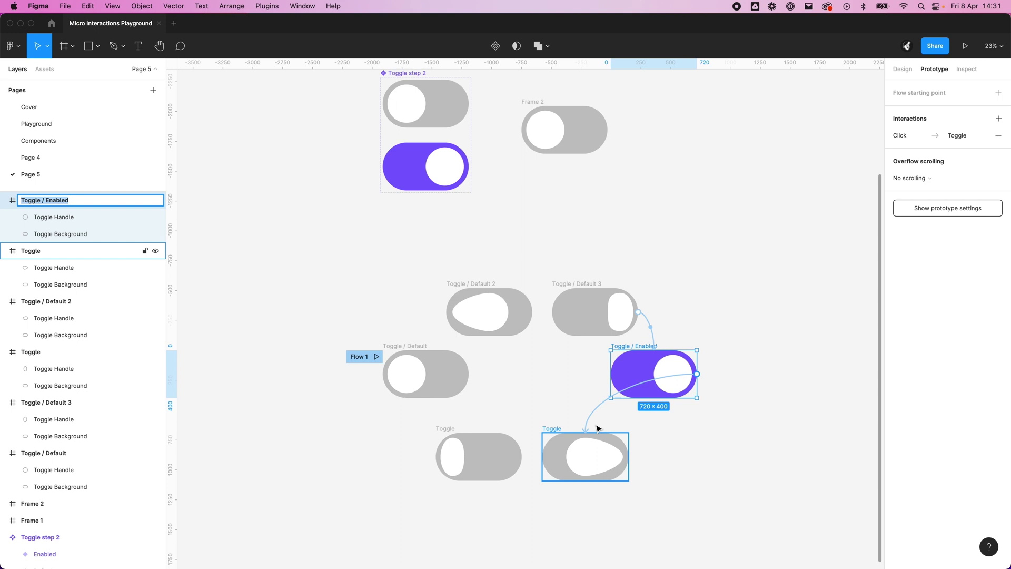
{"action": "left_click", "coordinate": [544, 431]}
{"action": "double_click", "coordinate": [42, 258]}
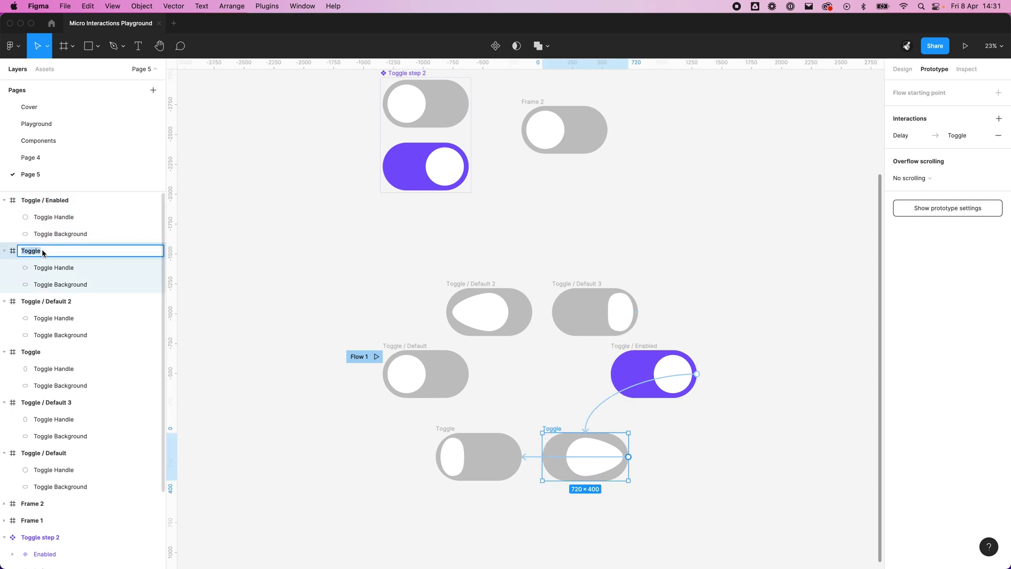
{"action": "key", "text": "ctrl+v"}
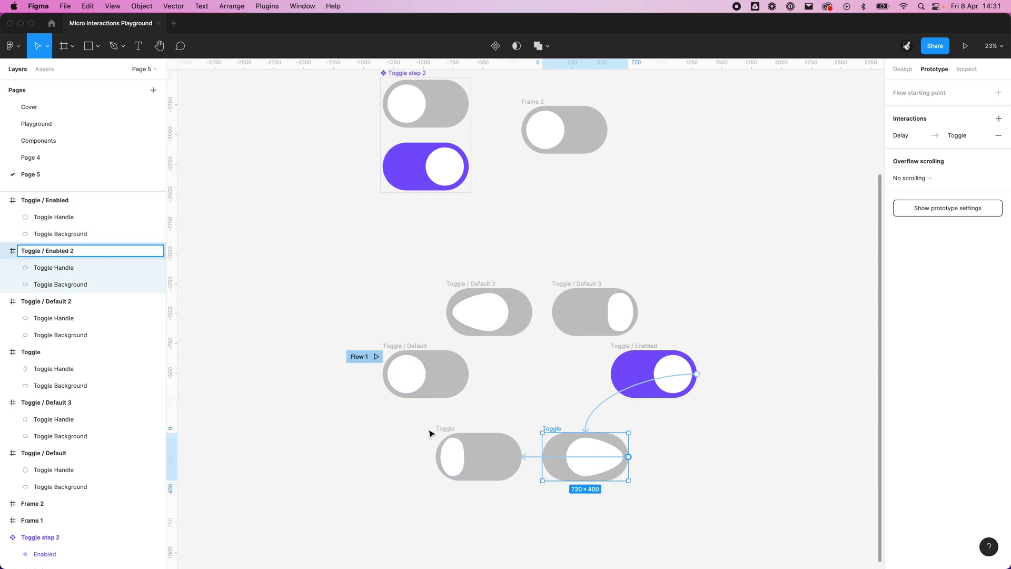
{"action": "left_click", "coordinate": [431, 434]}
{"action": "double_click", "coordinate": [46, 358]}
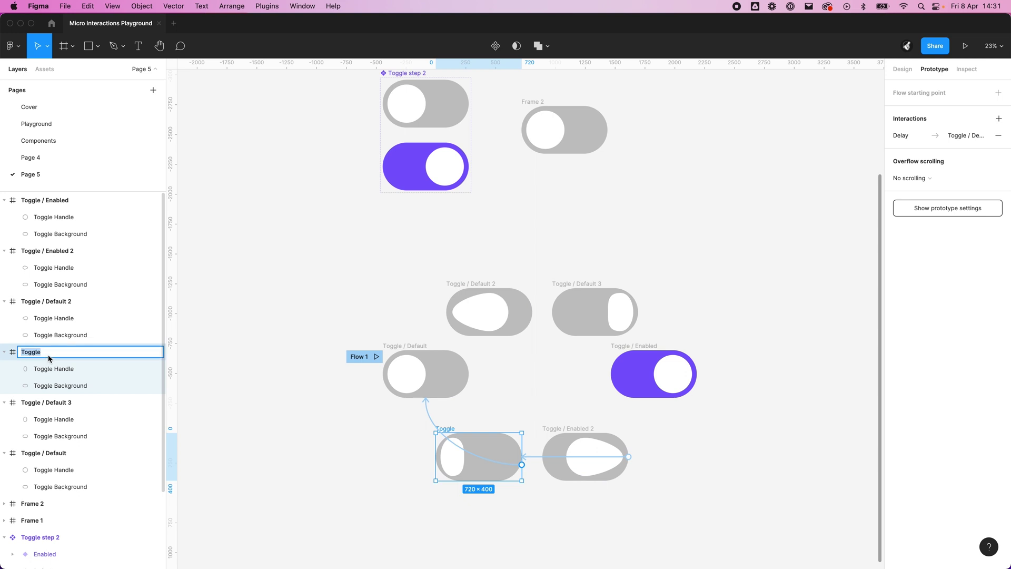
{"action": "key", "text": "ctrl+v"}
- Finish naming Toggle / Enabled 3, then combine all six frames into a component set
{"action": "type", "text": "3"}
{"action": "left_click", "coordinate": [309, 276]}
{"action": "left_click_drag", "start_coordinate": [309, 276], "coordinate": [765, 533]}
{"action": "left_click", "coordinate": [496, 47]}
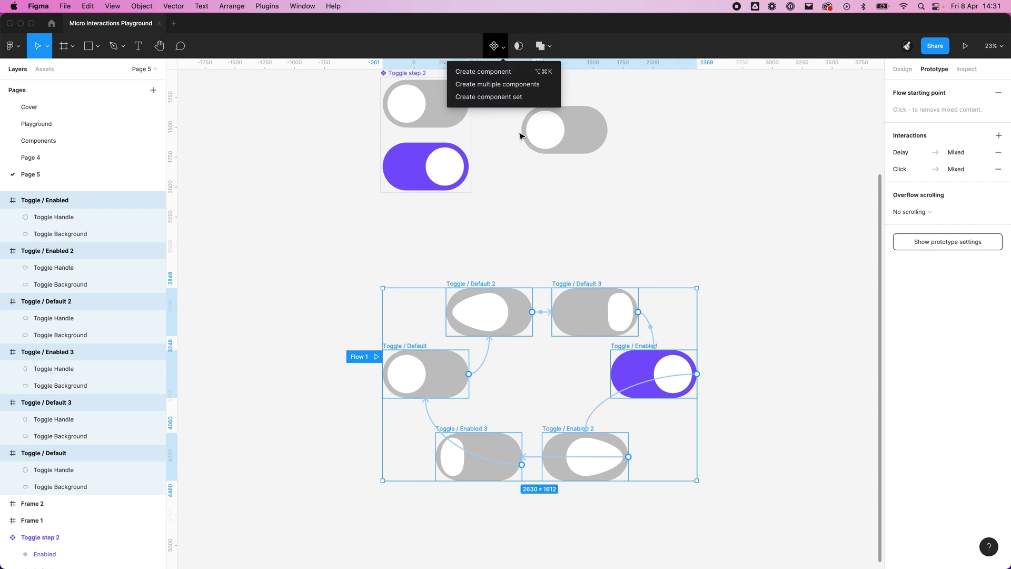
{"action": "left_click", "coordinate": [488, 97]}
- Rename the new component set Liquid Toggle
{"action": "left_click", "coordinate": [621, 203]}
{"action": "scroll", "coordinate": [614, 228], "scroll_direction": "right", "scroll_amount": 5}
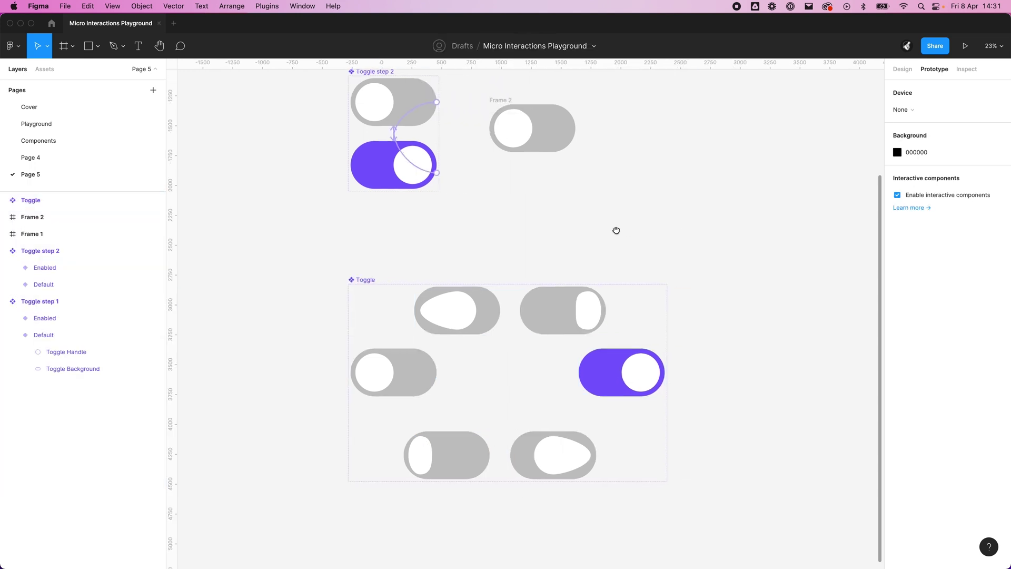
{"action": "left_click", "coordinate": [289, 276]}
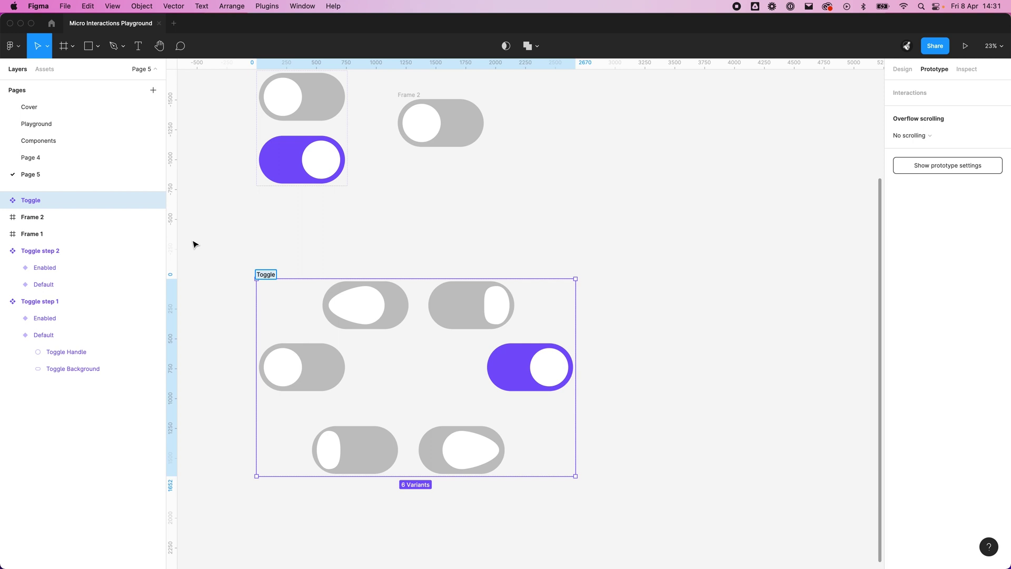
{"action": "double_click", "coordinate": [55, 203]}
{"action": "key", "text": "Right"}
{"action": "type", "text": "4"}
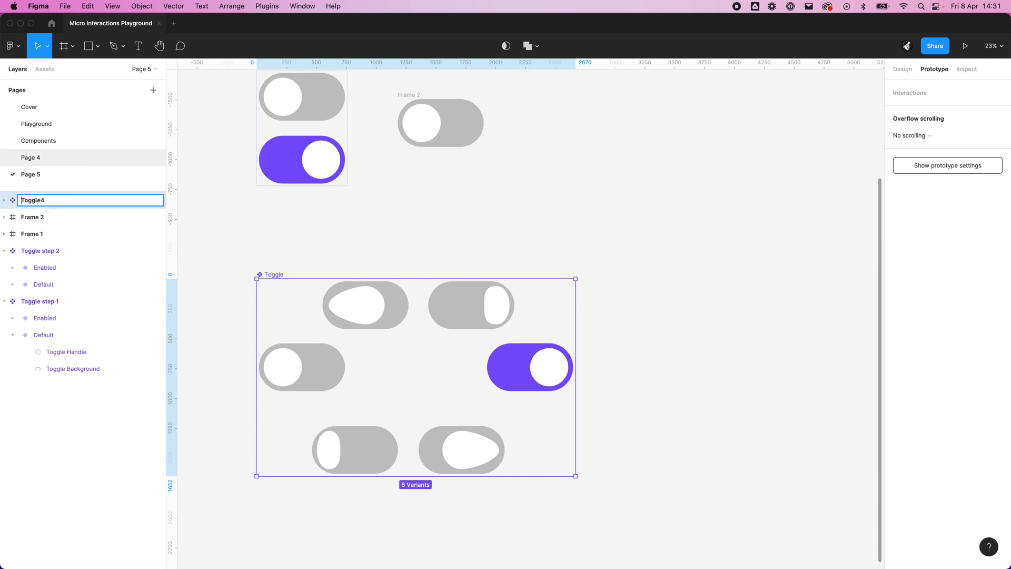
{"action": "key", "text": "super+a"}
{"action": "type", "text": "L"}
{"action": "key", "text": "Return"}
{"action": "left_click", "coordinate": [501, 226]}
{"action": "scroll", "coordinate": [368, 189], "scroll_direction": "right", "scroll_amount": 3}
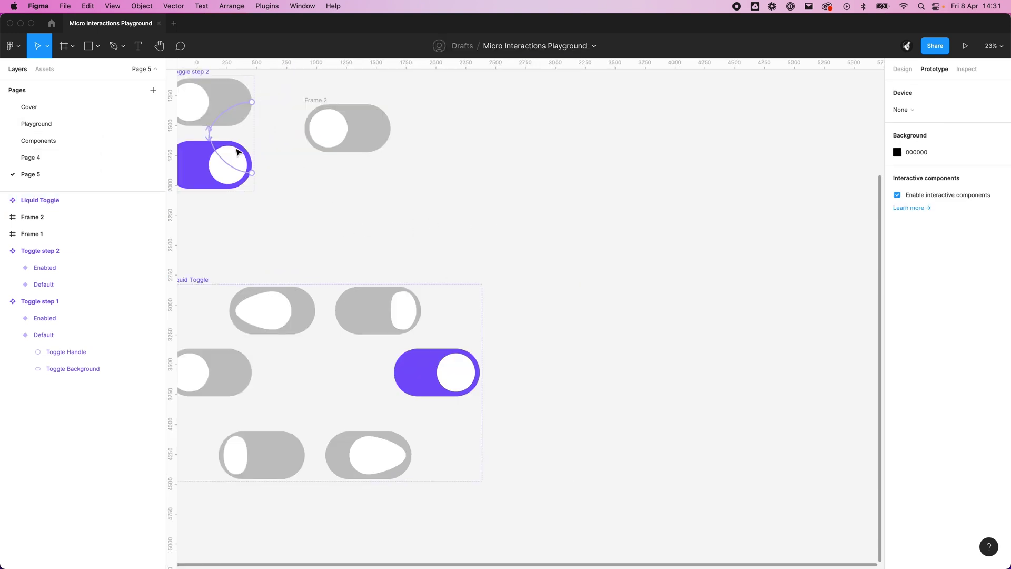
- Place a Liquid Toggle instance from the assets library to the right of the set
{"action": "left_click", "coordinate": [48, 69]}
{"action": "type", "text": "liq"}
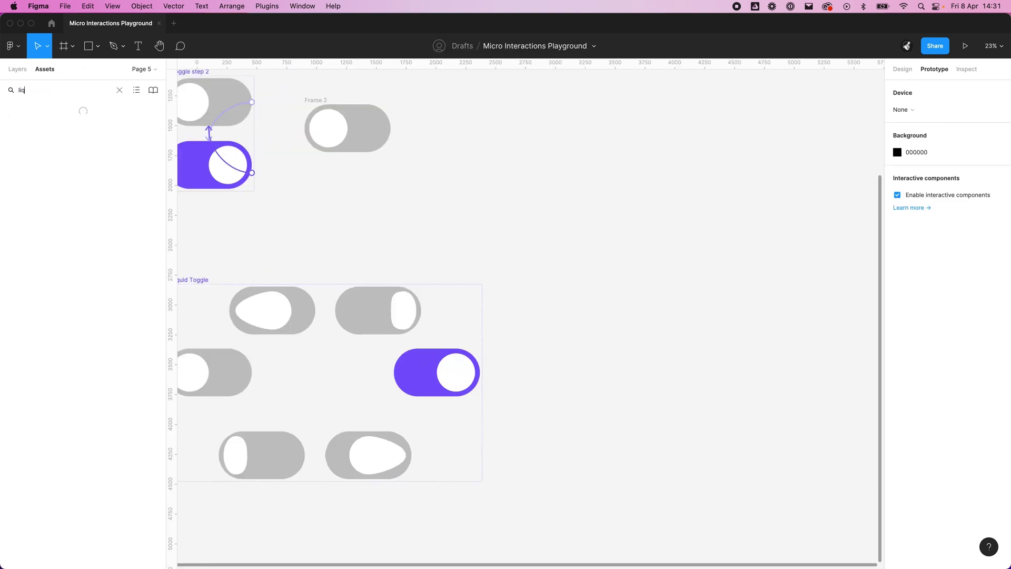
{"action": "left_click_drag", "start_coordinate": [32, 142], "coordinate": [645, 374]}
{"action": "left_click", "coordinate": [707, 380]}
{"action": "scroll", "coordinate": [700, 400], "scroll_direction": "down", "scroll_amount": 3}
{"action": "scroll", "coordinate": [701, 401], "scroll_direction": "left", "scroll_amount": 2}
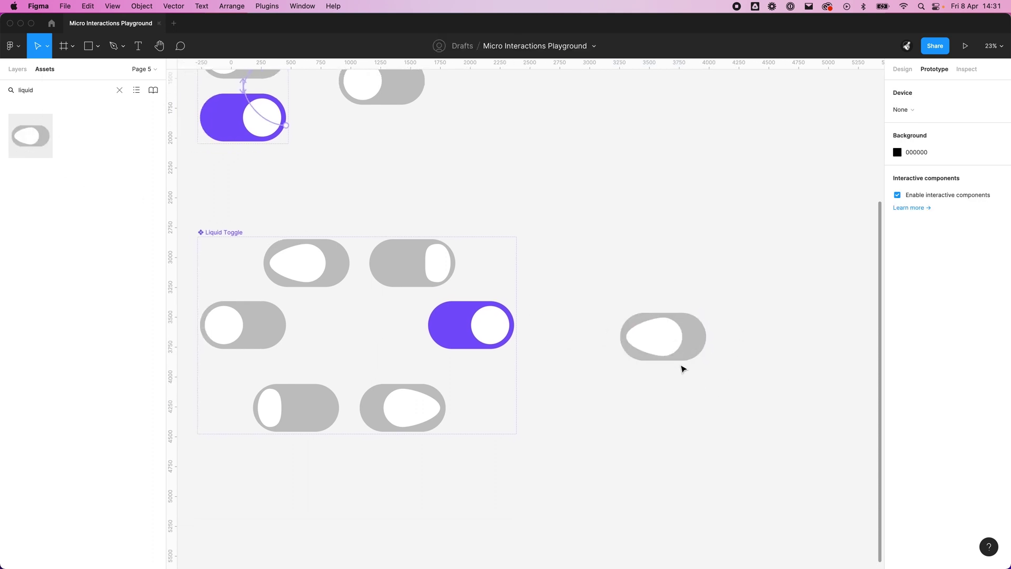
{"action": "left_click", "coordinate": [705, 334]}
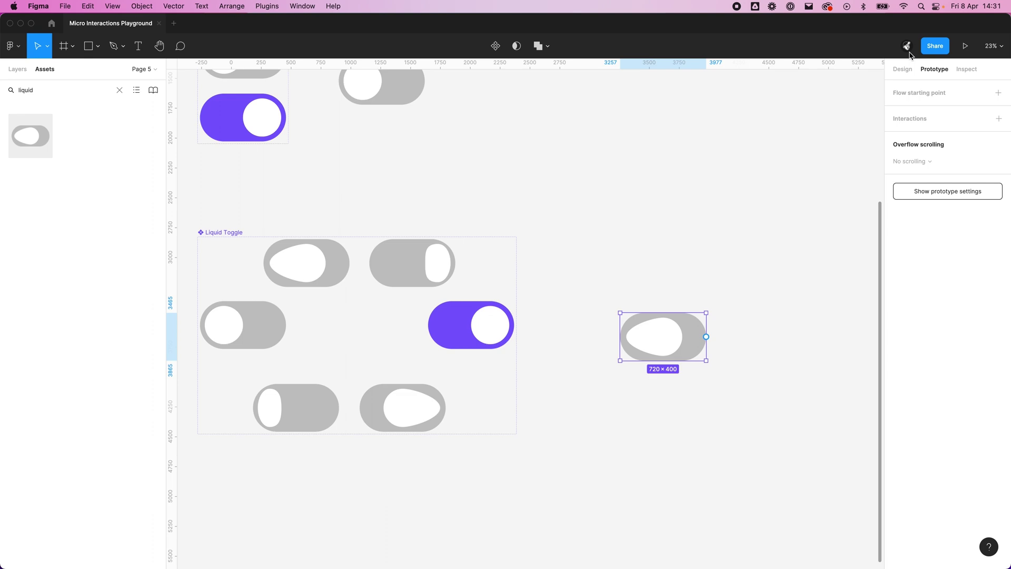
- Set the toggle instance's Property 1 variant to Default
{"action": "left_click", "coordinate": [907, 47]}
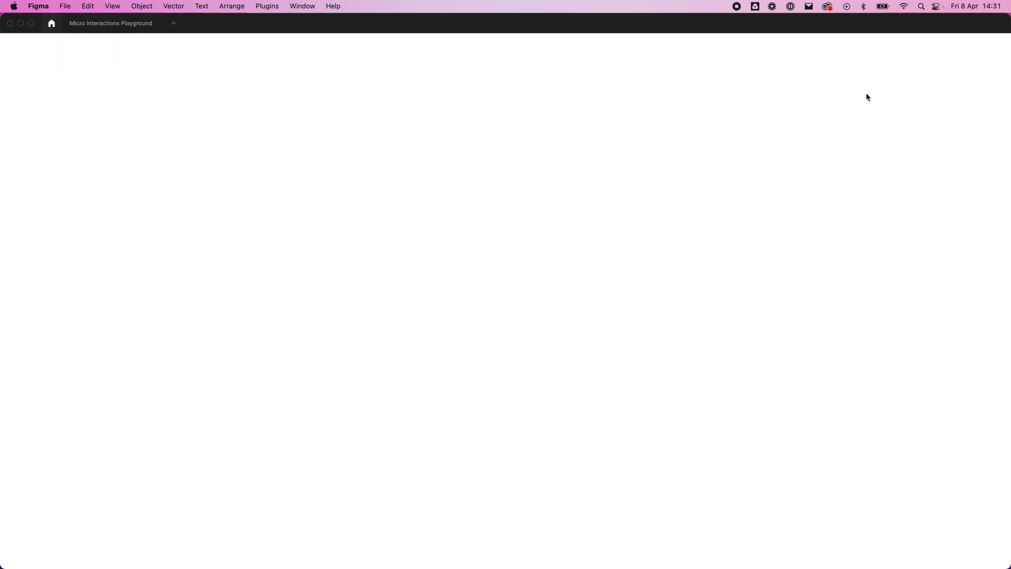
{"action": "left_click", "coordinate": [83, 24]}
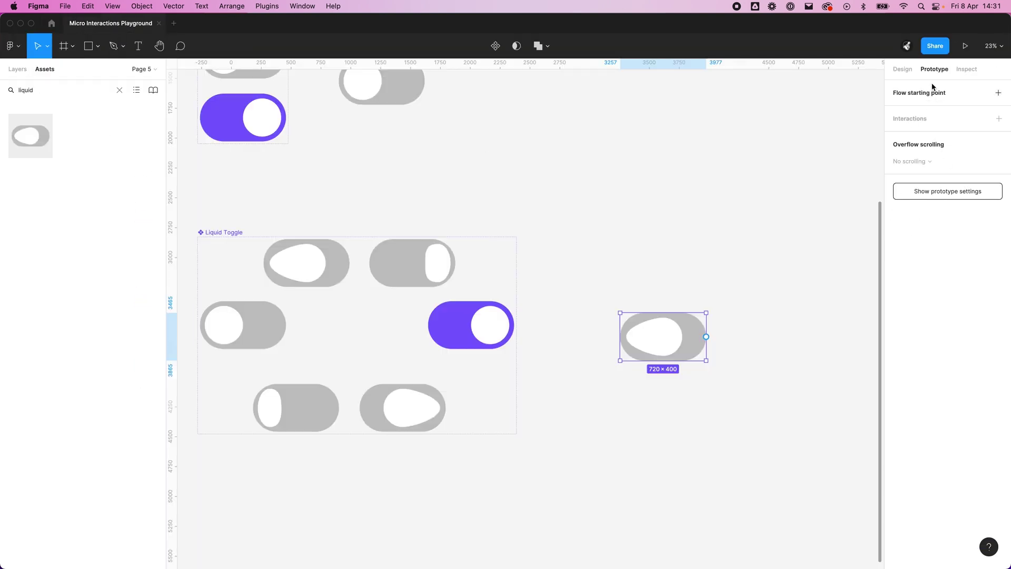
{"action": "left_click", "coordinate": [903, 69]}
{"action": "left_click", "coordinate": [969, 227]}
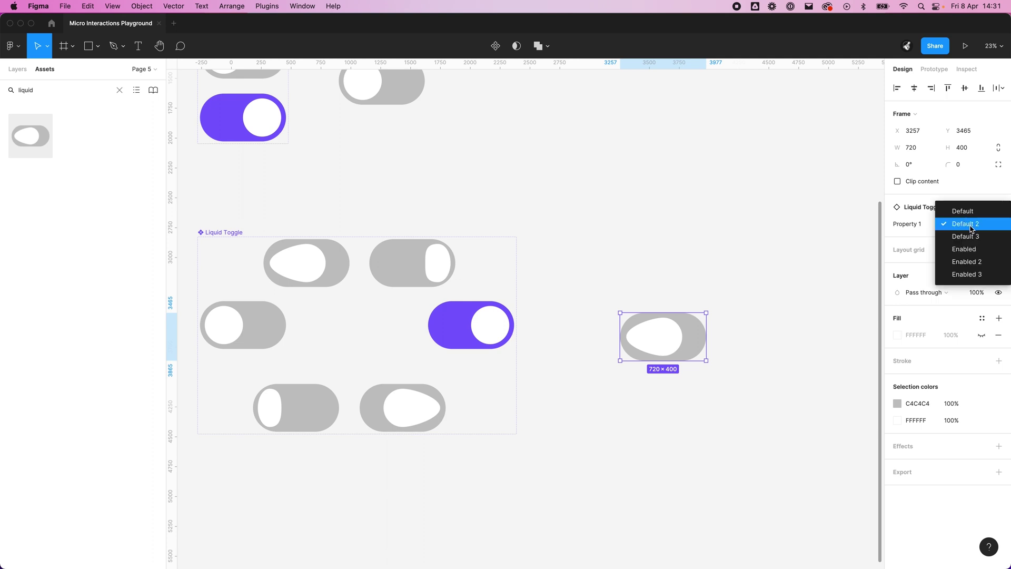
{"action": "left_click", "coordinate": [963, 210]}
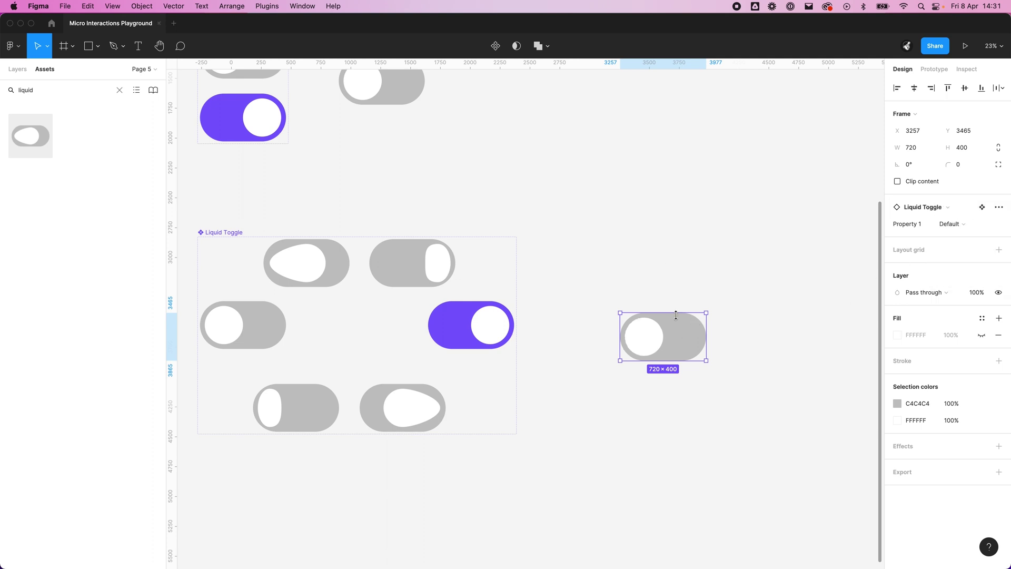
- Wrap the toggle instance in its own new frame, Frame 3
{"action": "right_click", "coordinate": [676, 315]}
{"action": "left_click", "coordinate": [690, 363]}
{"action": "left_click", "coordinate": [693, 434]}
{"action": "scroll", "coordinate": [582, 366], "scroll_direction": "right", "scroll_amount": 3}
{"action": "scroll", "coordinate": [582, 367], "scroll_direction": "down", "scroll_amount": 1}
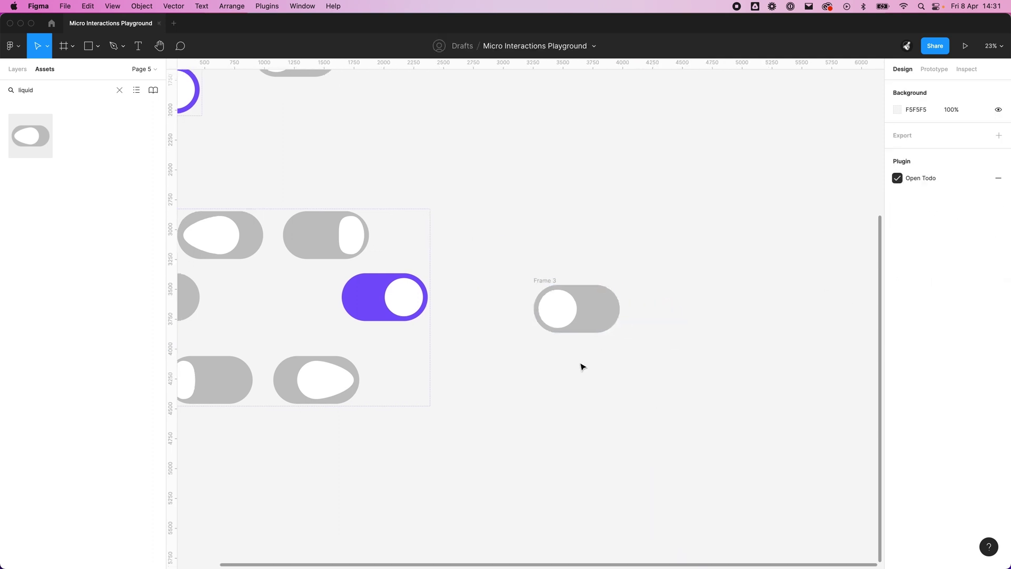
{"action": "left_click", "coordinate": [548, 280]}
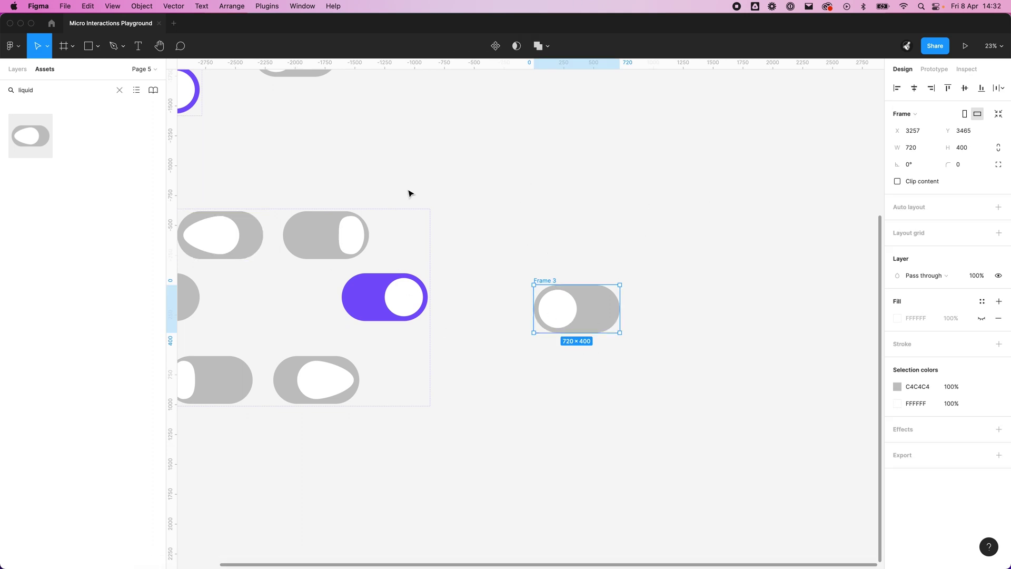
{"action": "scroll", "coordinate": [680, 442], "scroll_direction": "down", "scroll_amount": 2}
{"action": "scroll", "coordinate": [678, 353], "scroll_direction": "up", "scroll_amount": 4}
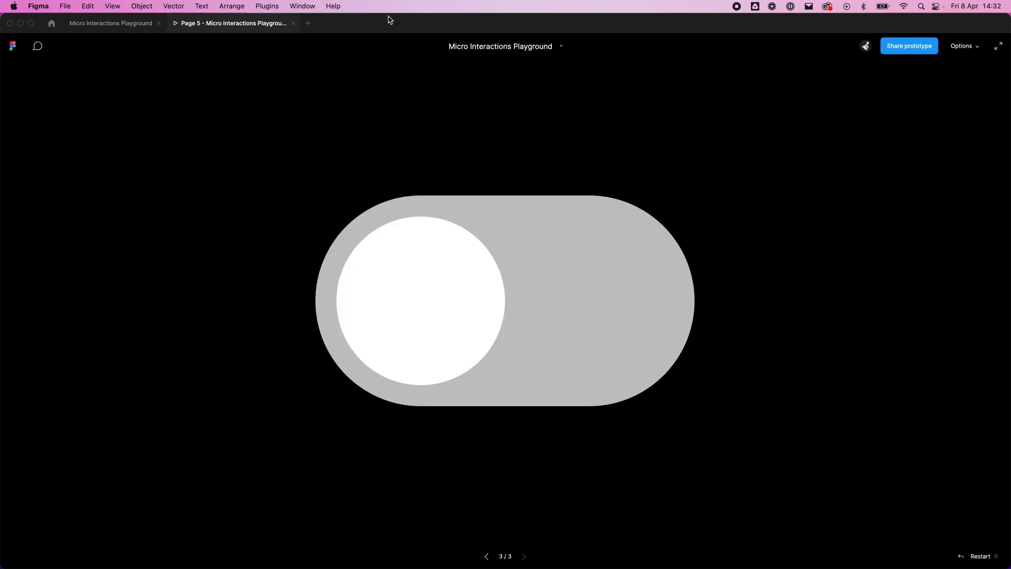
{"action": "left_click", "coordinate": [294, 24]}
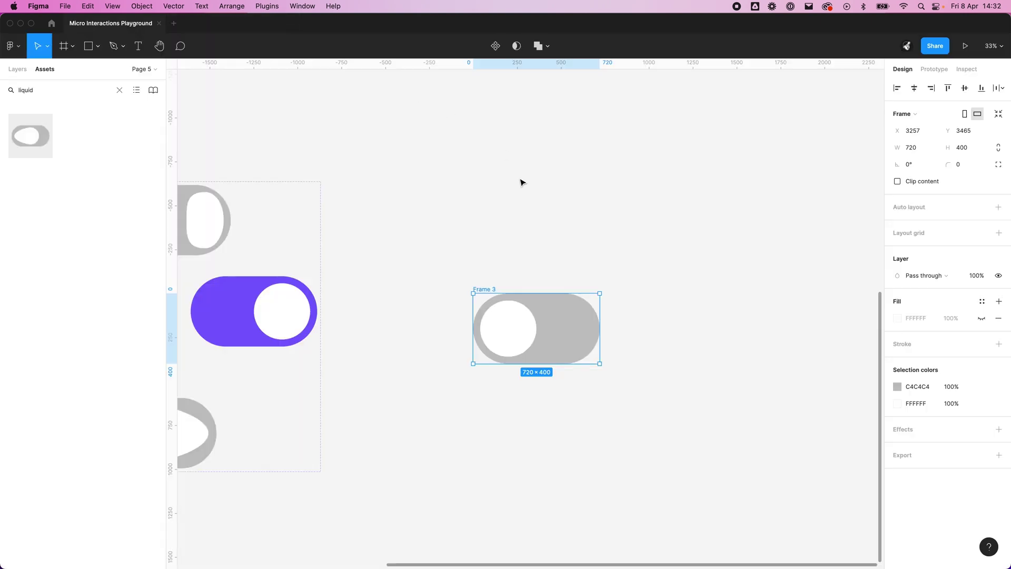
- Move the bottom Enabled 2 and Enabled 3 variants up to Y 1160
{"action": "key", "text": "Escape"}
{"action": "scroll", "coordinate": [501, 284], "scroll_direction": "left", "scroll_amount": 10}
{"action": "left_click", "coordinate": [292, 152]}
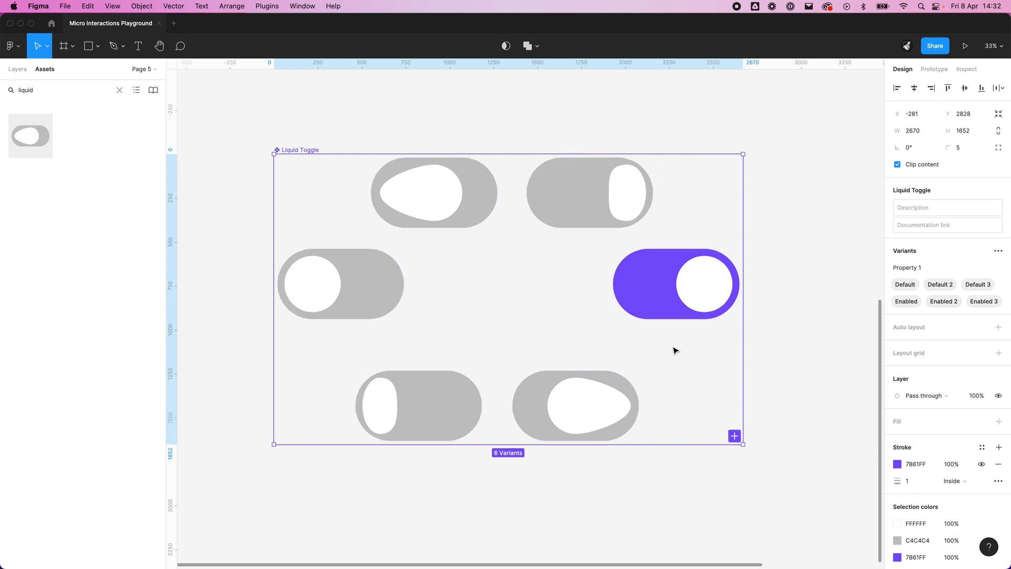
{"action": "left_click", "coordinate": [593, 506]}
{"action": "left_click", "coordinate": [576, 428]}
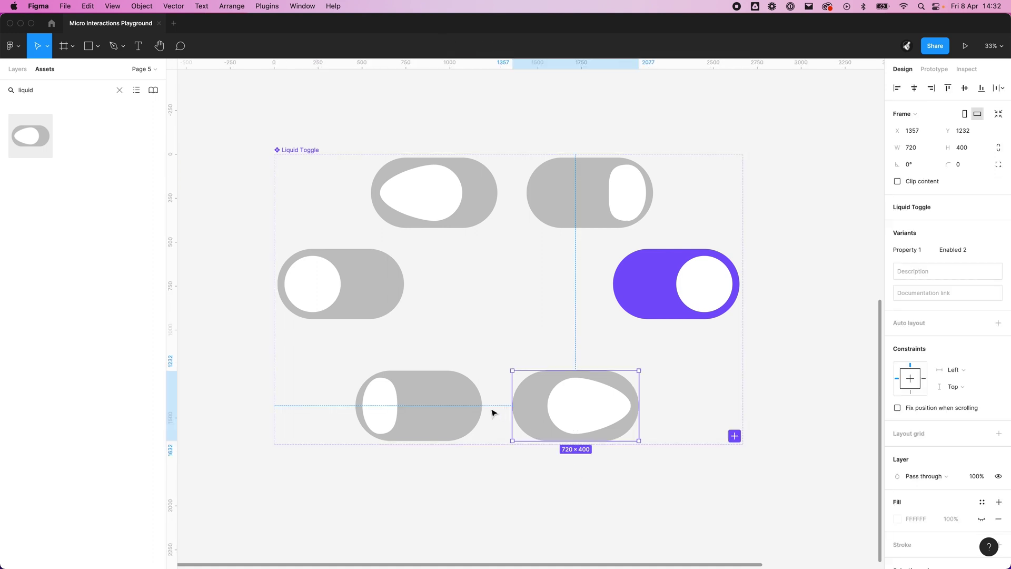
{"action": "left_click", "coordinate": [463, 414], "text": "shift"}
{"action": "left_click_drag", "start_coordinate": [463, 415], "coordinate": [463, 402]}
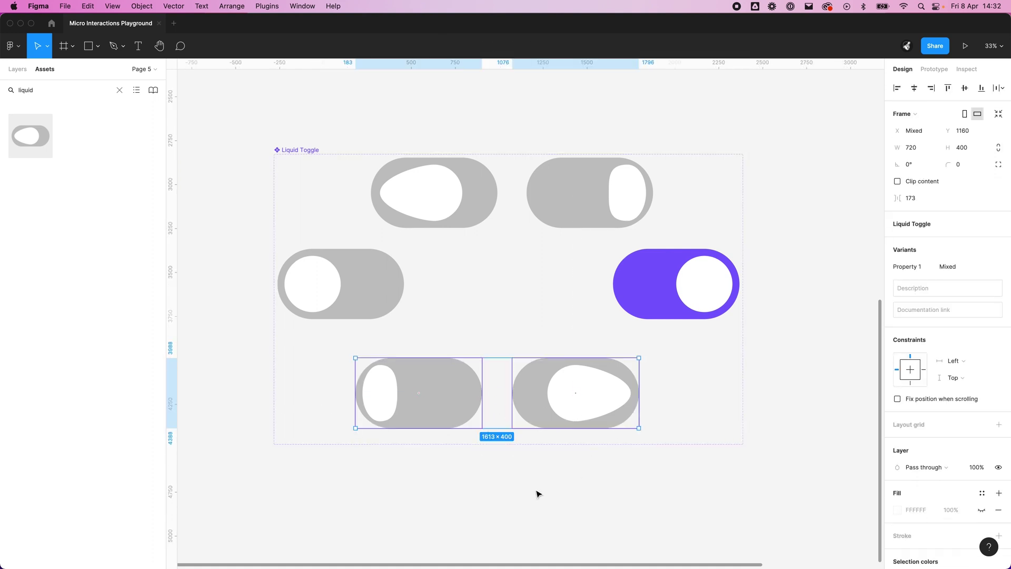
- Select the middle-left Default variant and show its prototype settings
{"action": "left_click", "coordinate": [537, 492]}
{"action": "left_click", "coordinate": [387, 299]}
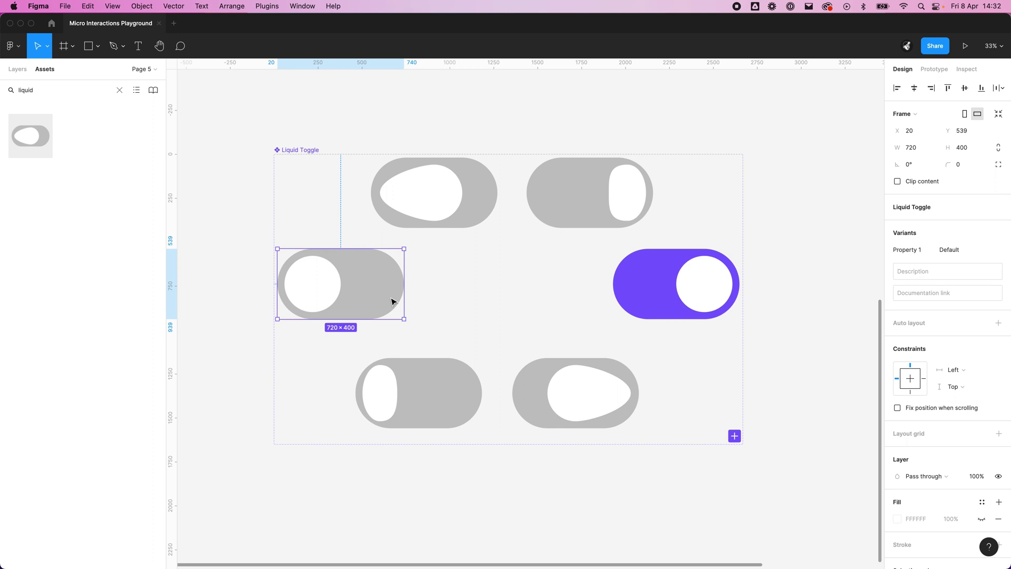
{"action": "left_click", "coordinate": [934, 70]}
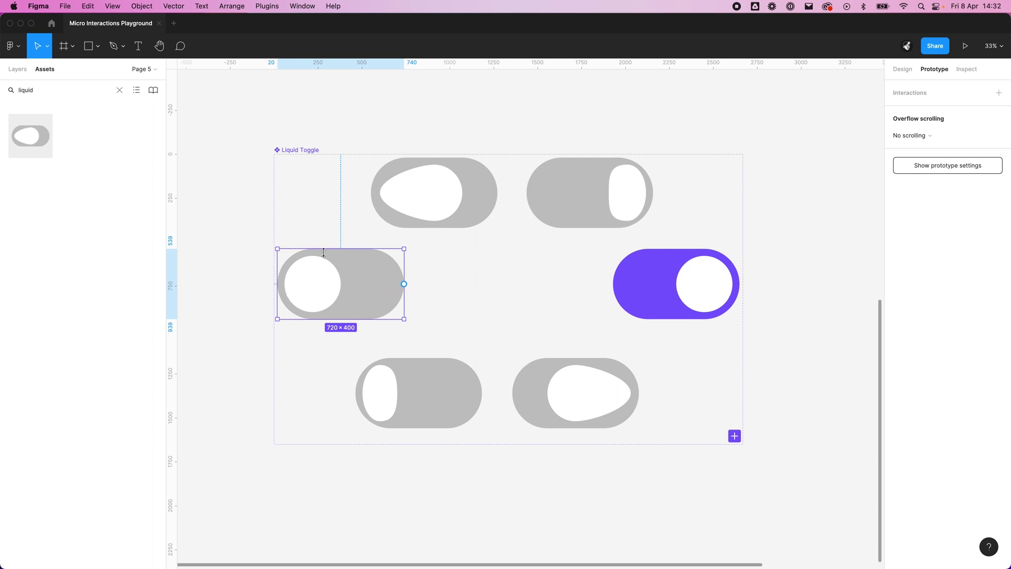
- Link the Default variant to Default 2 with Ease in easing
{"action": "left_click_drag", "start_coordinate": [404, 284], "coordinate": [443, 211]}
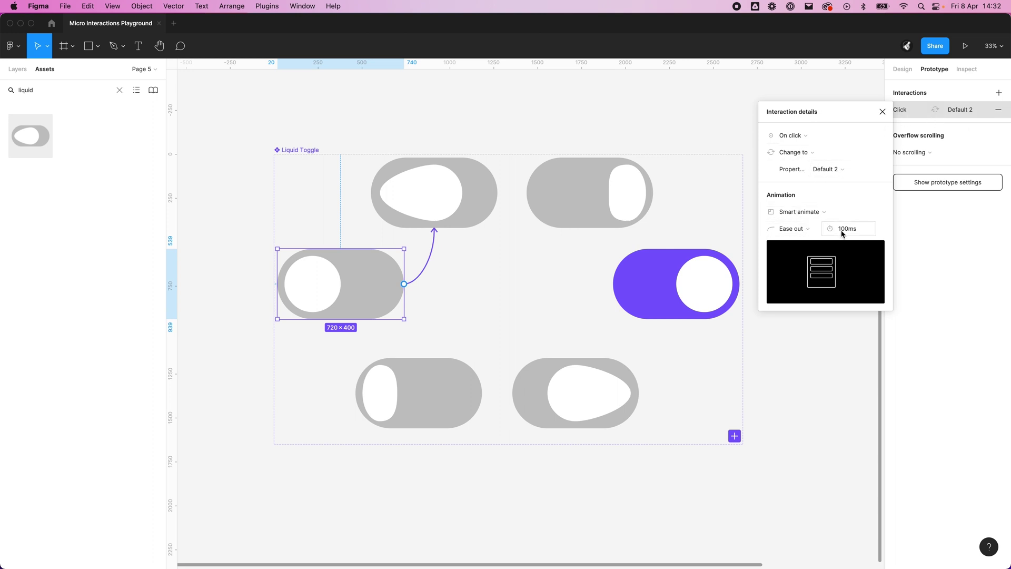
{"action": "left_click", "coordinate": [802, 231]}
{"action": "left_click", "coordinate": [793, 216]}
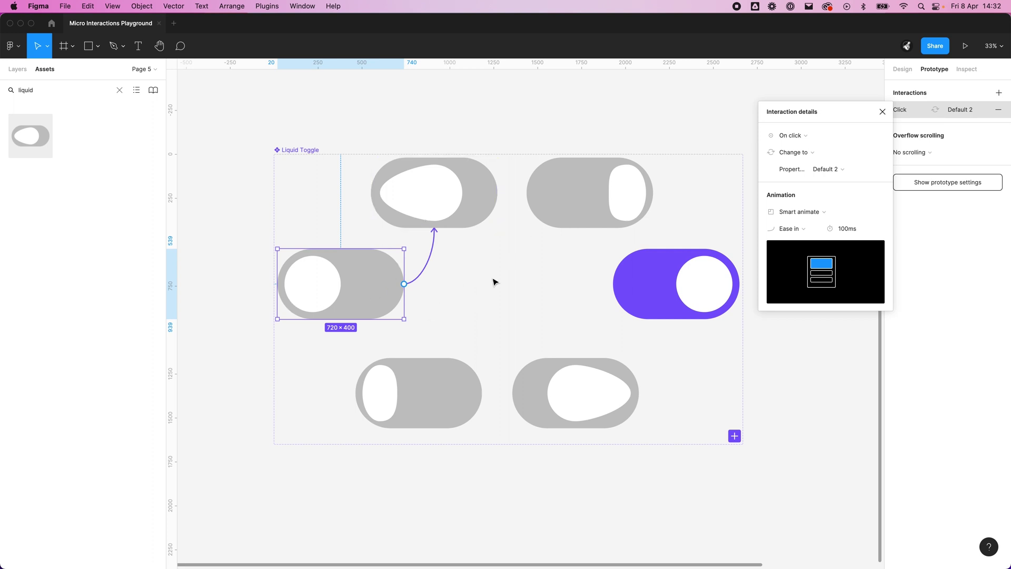
- Link Default 2 to Default 3 after a 1ms delay with Linear easing
{"action": "left_click", "coordinate": [466, 193]}
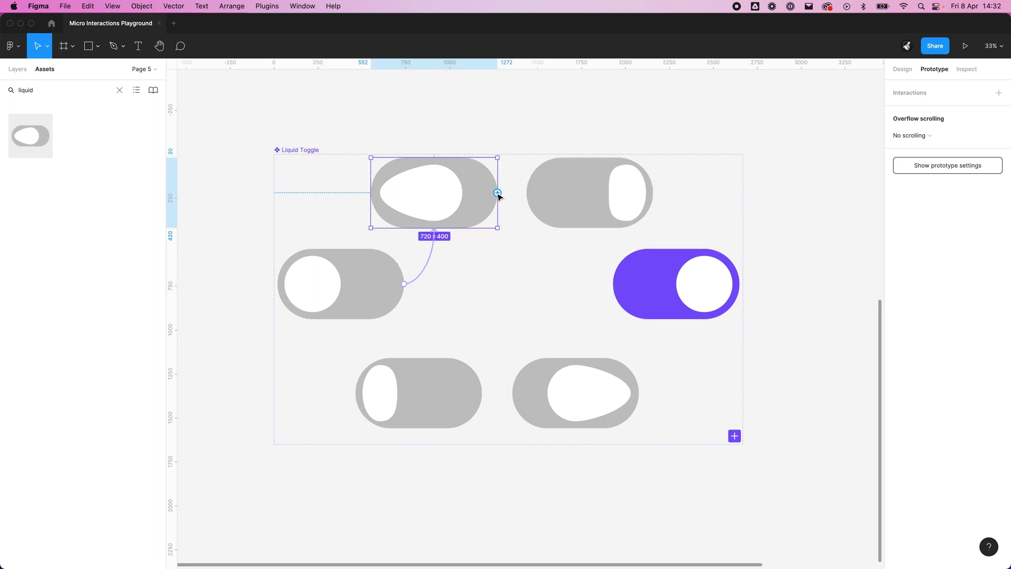
{"action": "left_click_drag", "start_coordinate": [498, 193], "coordinate": [614, 199]}
{"action": "left_click", "coordinate": [798, 136]}
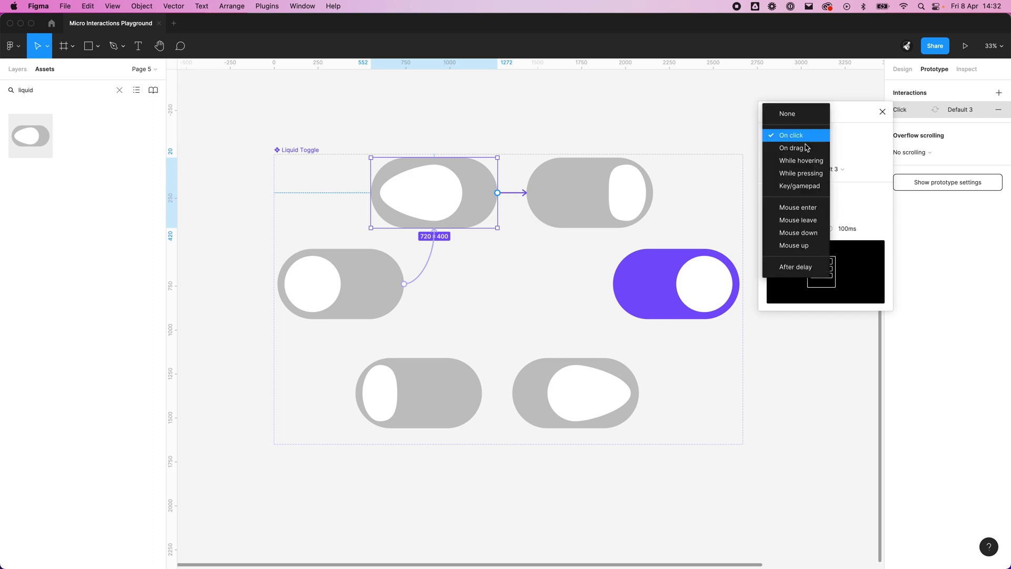
{"action": "left_click", "coordinate": [796, 267]}
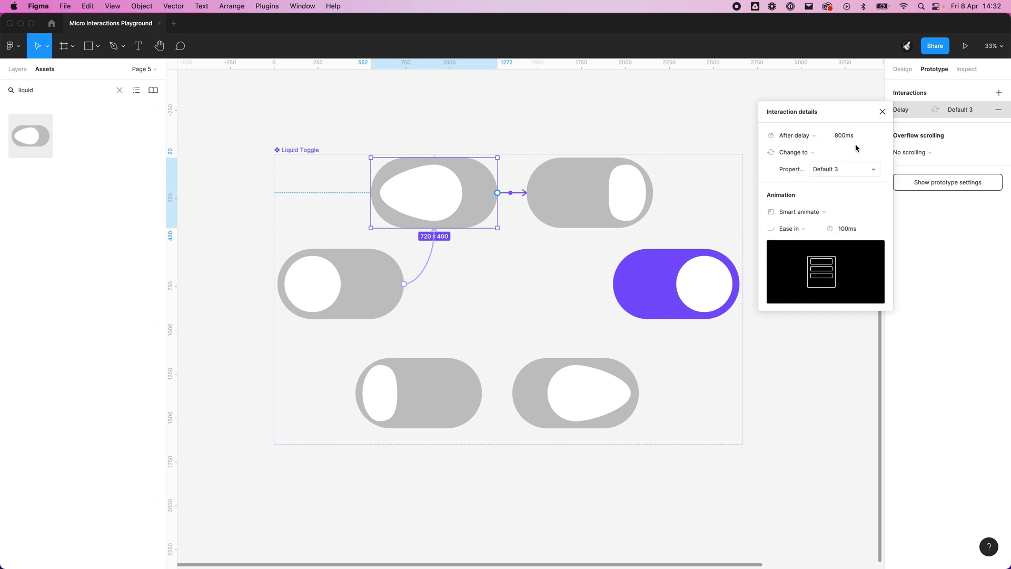
{"action": "left_click", "coordinate": [847, 139]}
{"action": "type", "text": "1"}
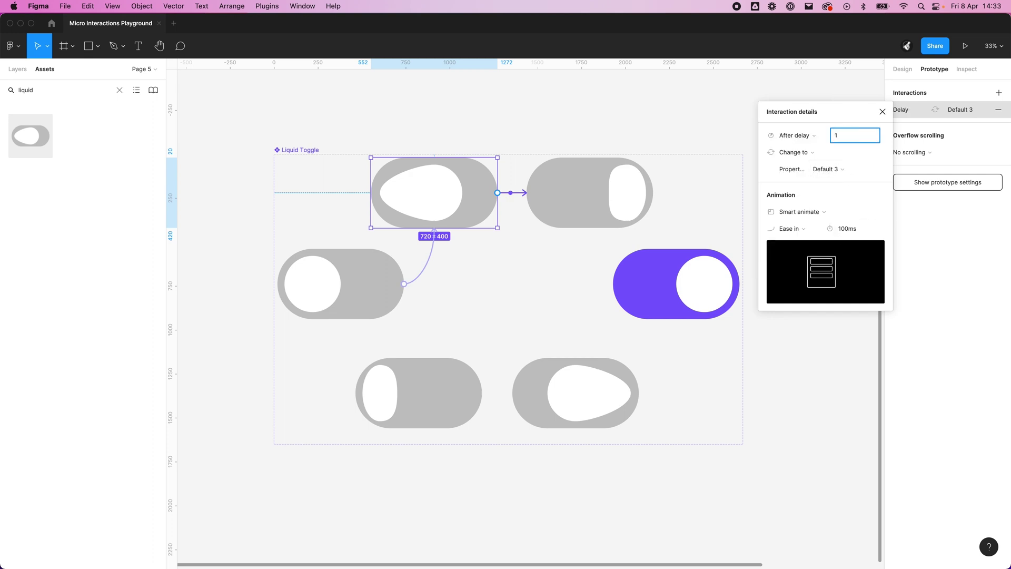
{"action": "left_click", "coordinate": [790, 229]}
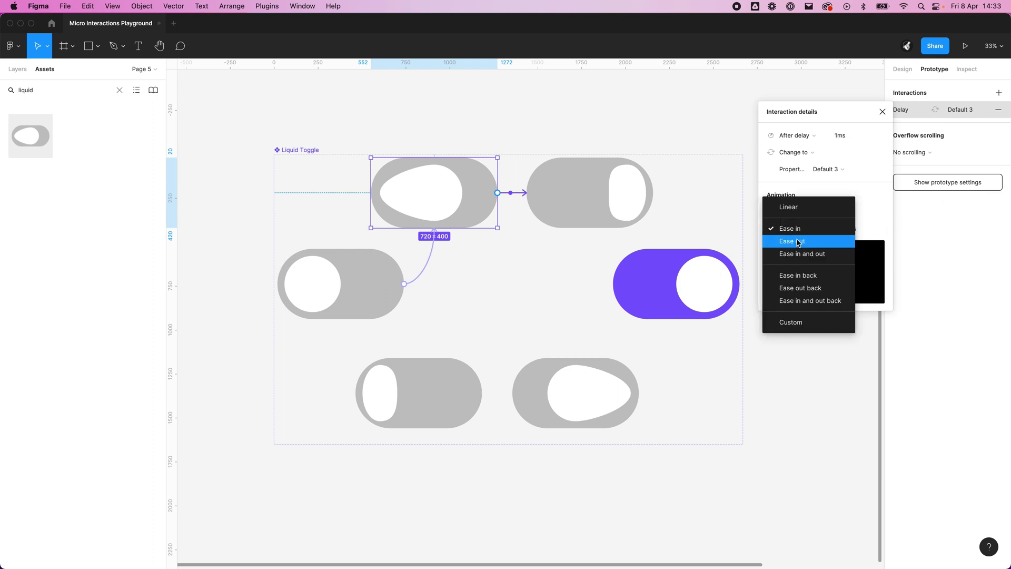
{"action": "left_click", "coordinate": [785, 205]}
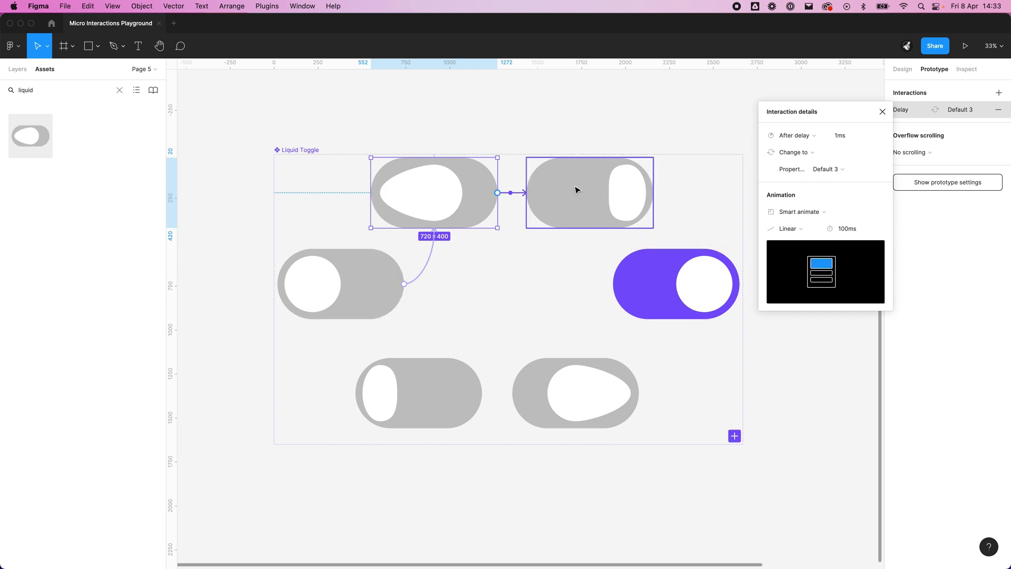
- Link Default 3 to the purple Enabled variant after a 1ms delay
{"action": "left_click", "coordinate": [599, 208]}
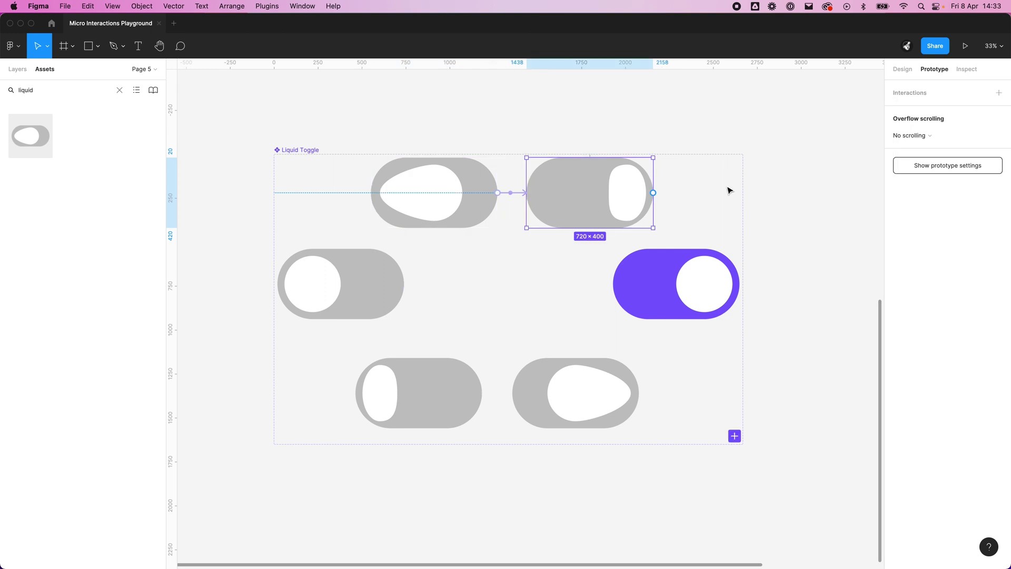
{"action": "left_click", "coordinate": [545, 300]}
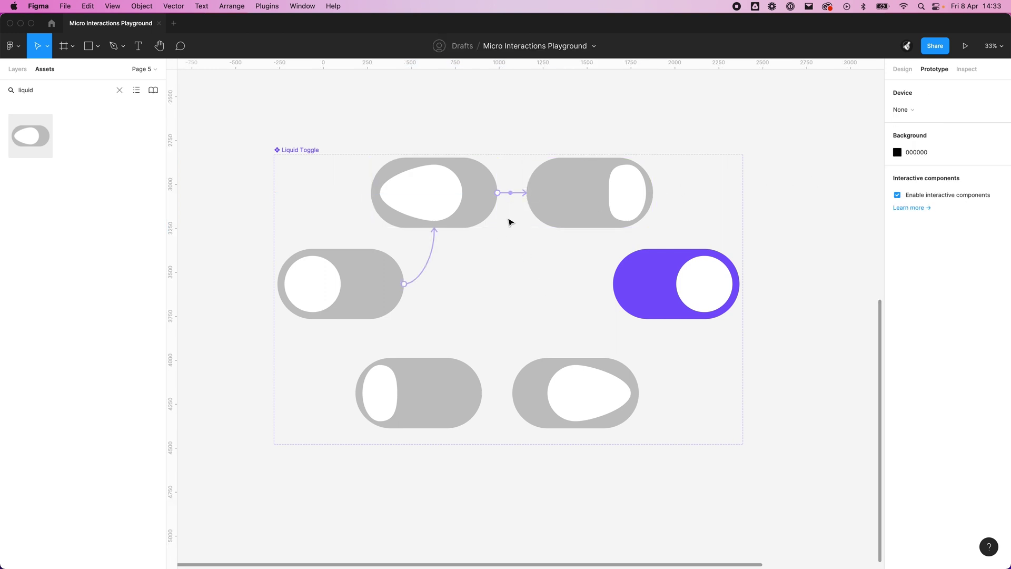
{"action": "left_click", "coordinate": [518, 199]}
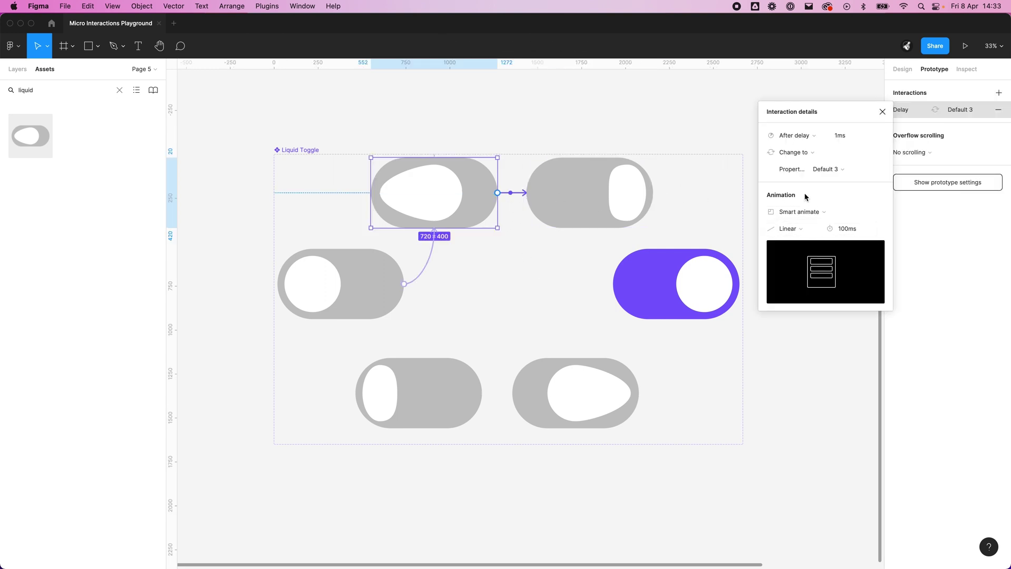
{"action": "left_click", "coordinate": [580, 207]}
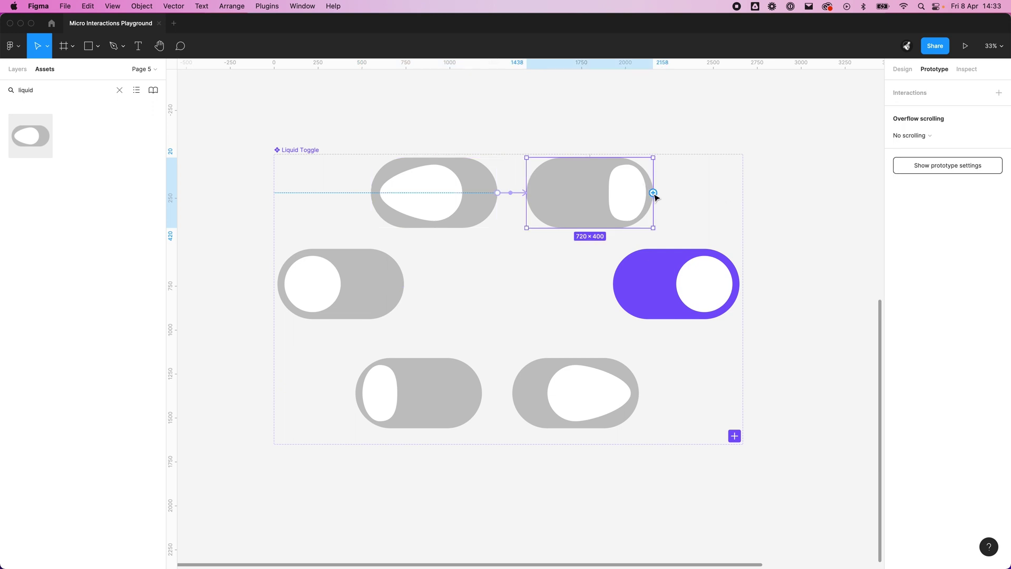
{"action": "left_click_drag", "start_coordinate": [653, 193], "coordinate": [686, 287]}
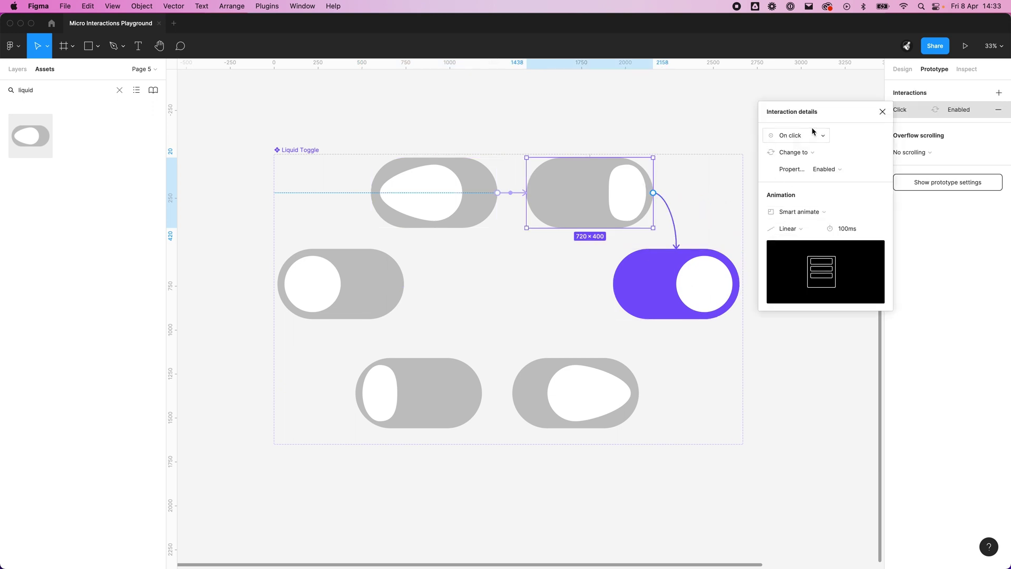
{"action": "left_click", "coordinate": [813, 133]}
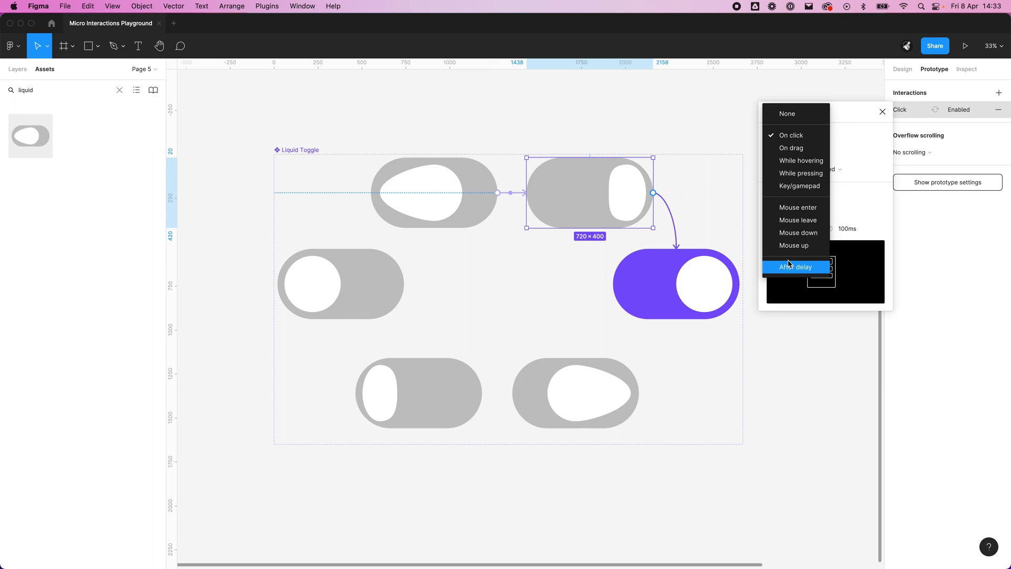
{"action": "left_click", "coordinate": [795, 267]}
{"action": "type", "text": "1ms"}
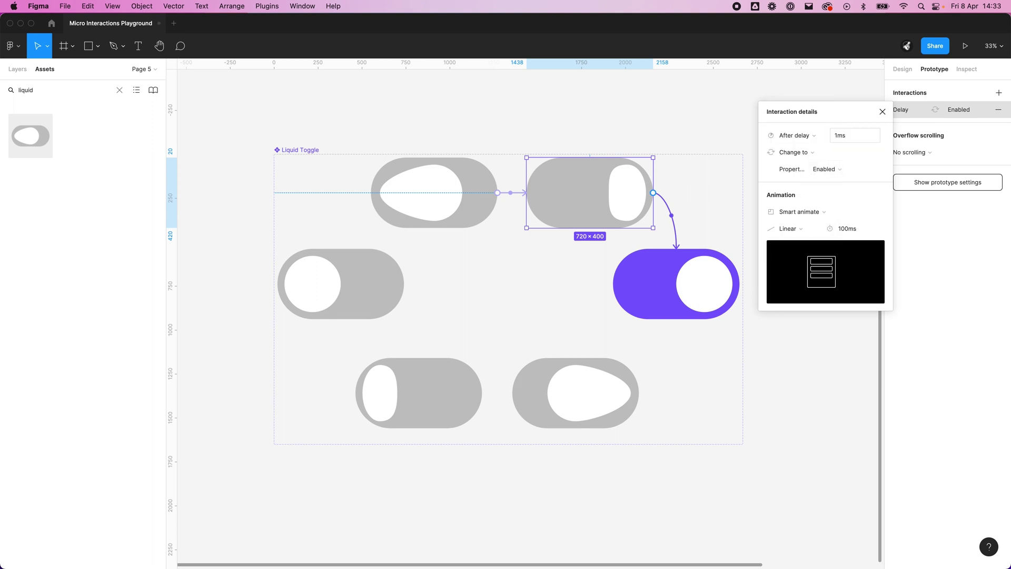
{"action": "key", "text": "Return"}
{"action": "left_click", "coordinate": [809, 230]}
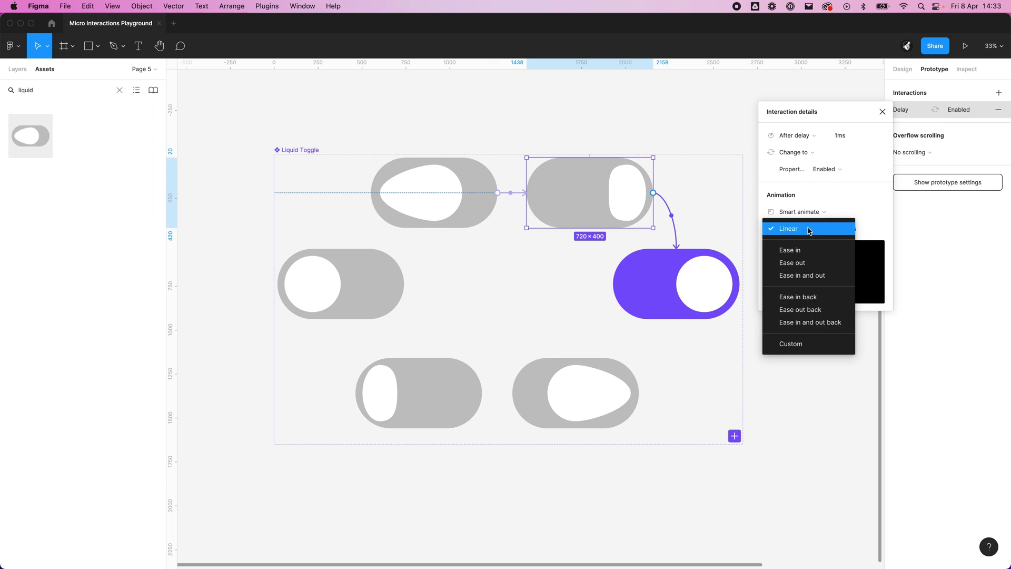
- Apply Ease out, then link the purple Enabled variant to Enabled 2 with Ease in
{"action": "left_click", "coordinate": [813, 263]}
{"action": "left_click", "coordinate": [627, 300]}
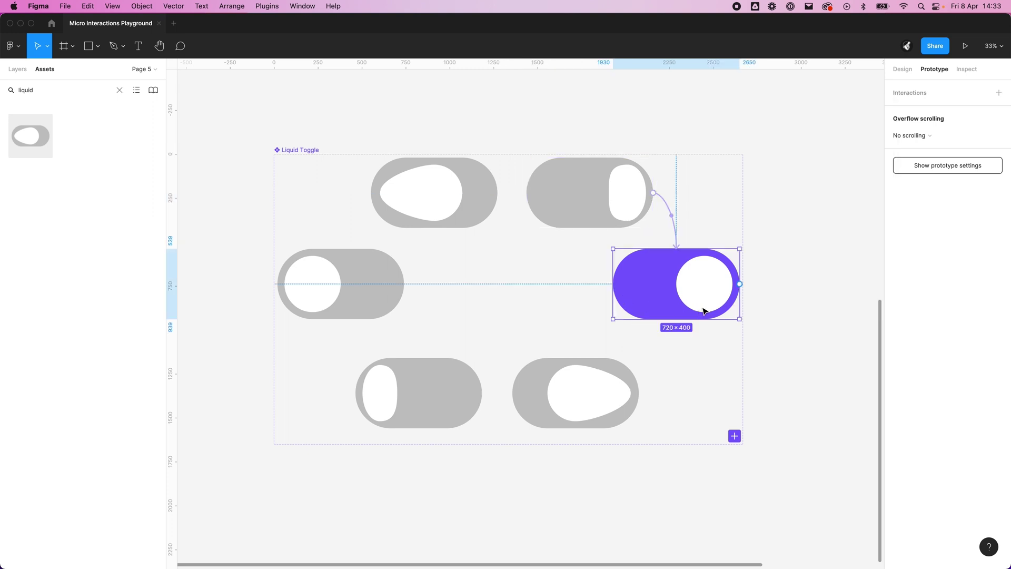
{"action": "left_click_drag", "start_coordinate": [739, 284], "coordinate": [582, 406]}
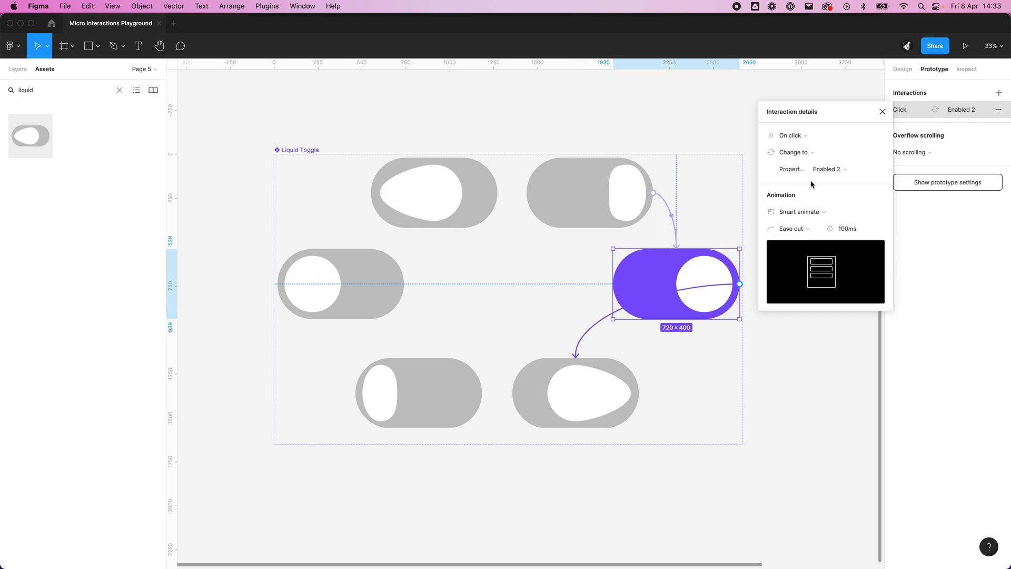
{"action": "left_click", "coordinate": [792, 229]}
{"action": "left_click", "coordinate": [790, 217]}
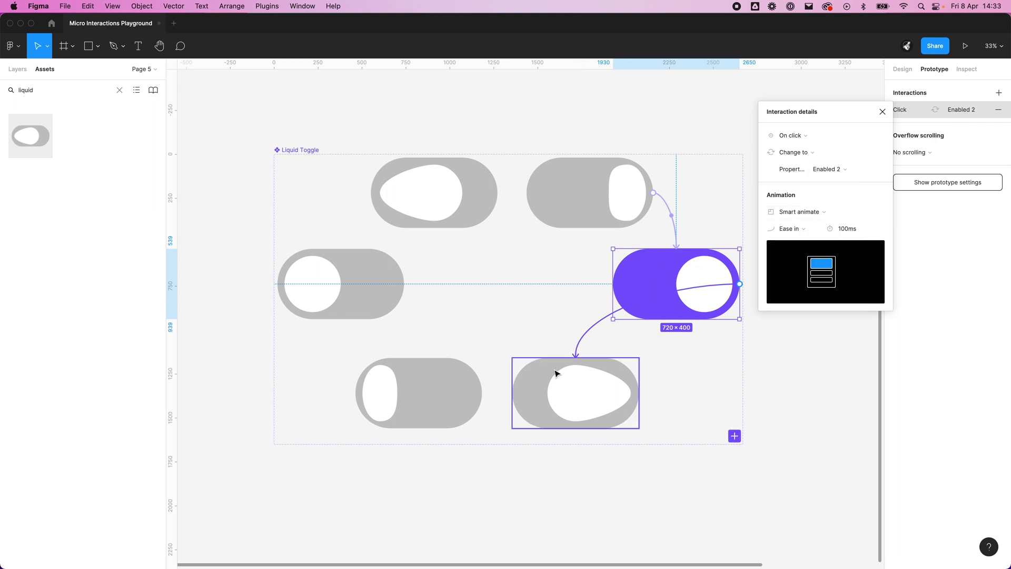
- Link Enabled 2 to Enabled 3 after a 1ms delay with Linear easing
{"action": "left_click", "coordinate": [532, 382]}
{"action": "left_click_drag", "start_coordinate": [639, 393], "coordinate": [452, 402]}
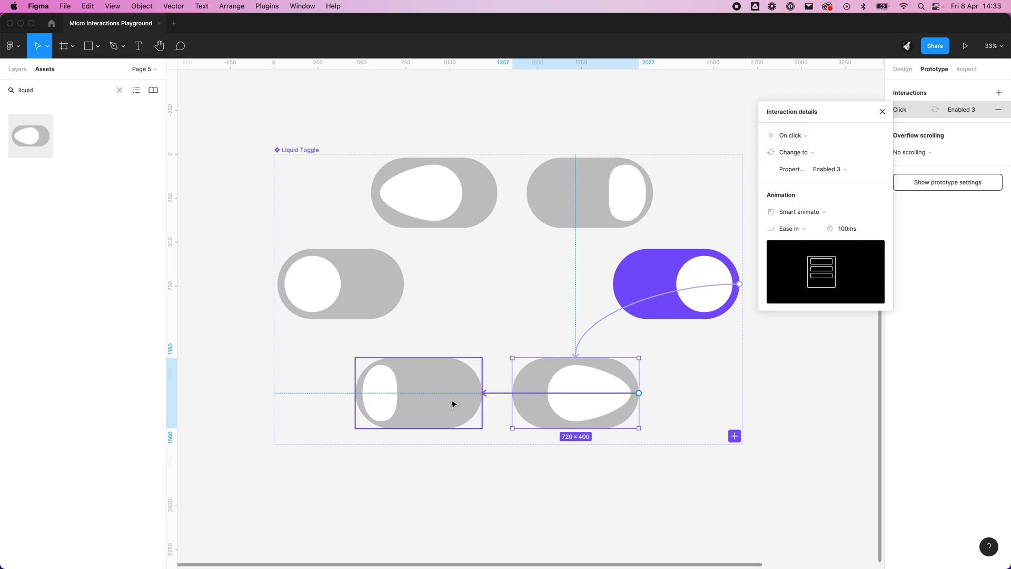
{"action": "left_click", "coordinate": [797, 137]}
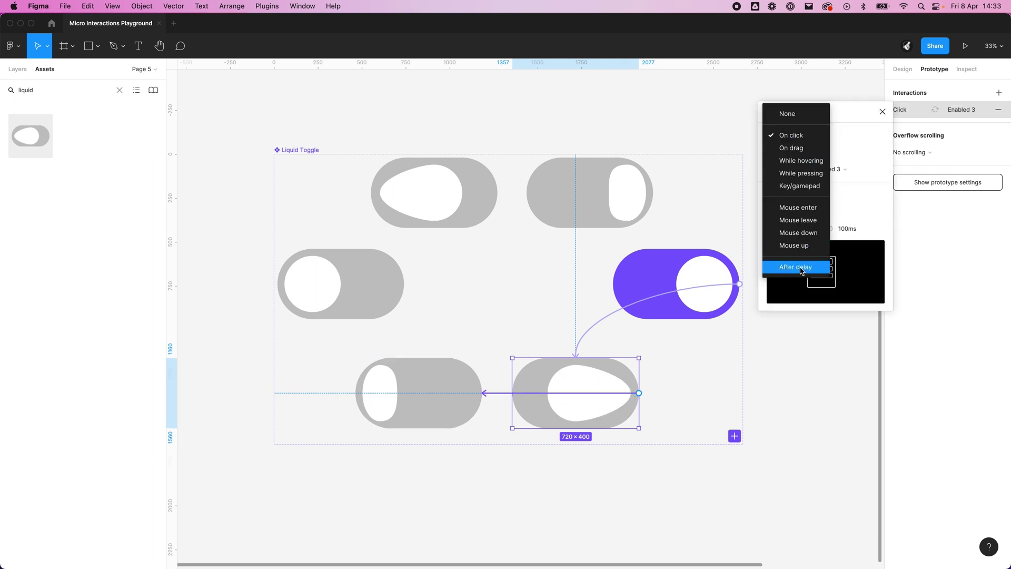
{"action": "left_click", "coordinate": [795, 267]}
{"action": "left_click", "coordinate": [853, 137]}
{"action": "type", "text": "1"}
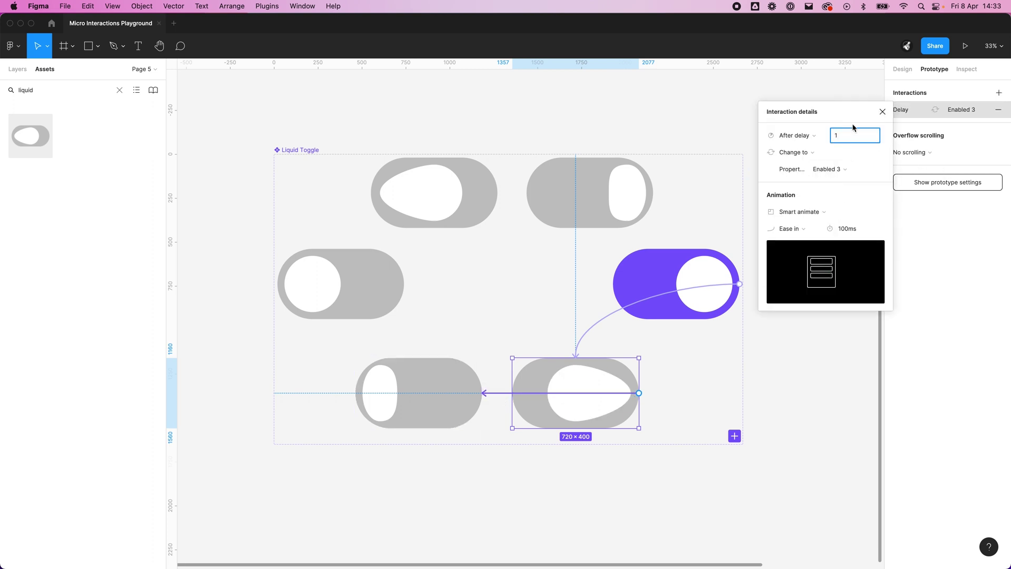
{"action": "left_click", "coordinate": [792, 229]}
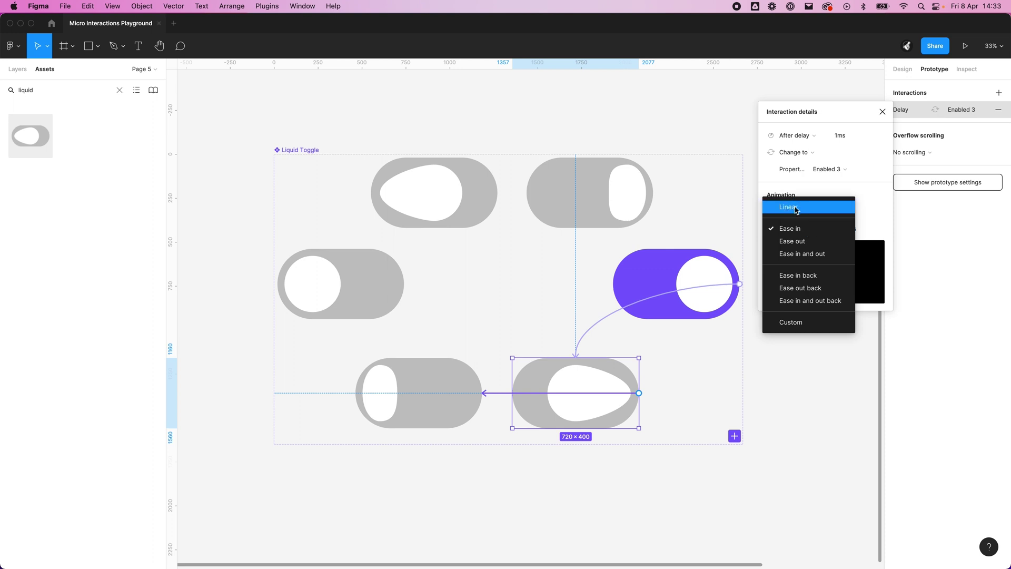
{"action": "left_click", "coordinate": [802, 208]}
- Link Enabled 3 back to Default after a 1ms delay with Ease out easing
{"action": "left_click", "coordinate": [443, 386]}
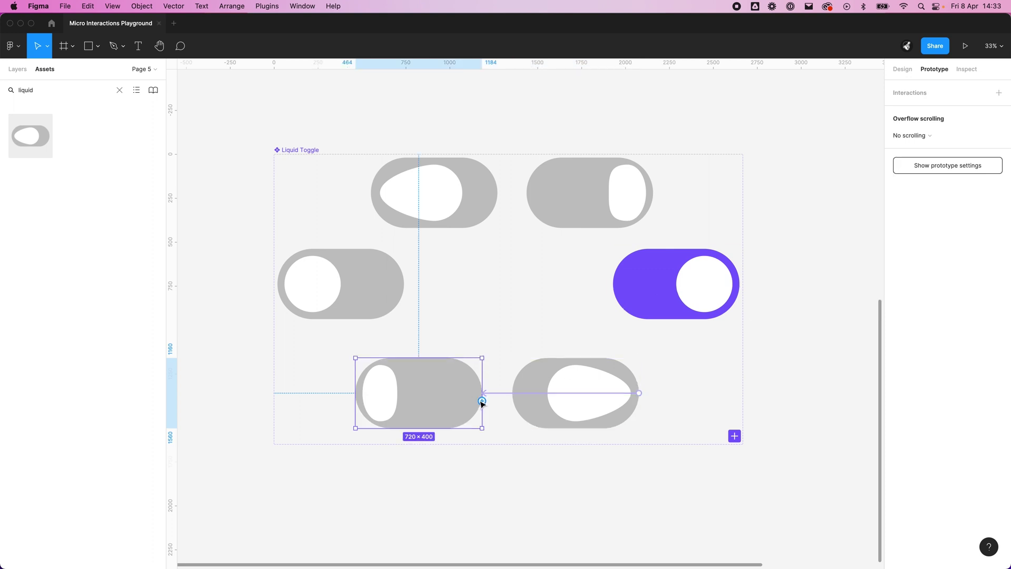
{"action": "left_click_drag", "start_coordinate": [483, 402], "coordinate": [364, 305]}
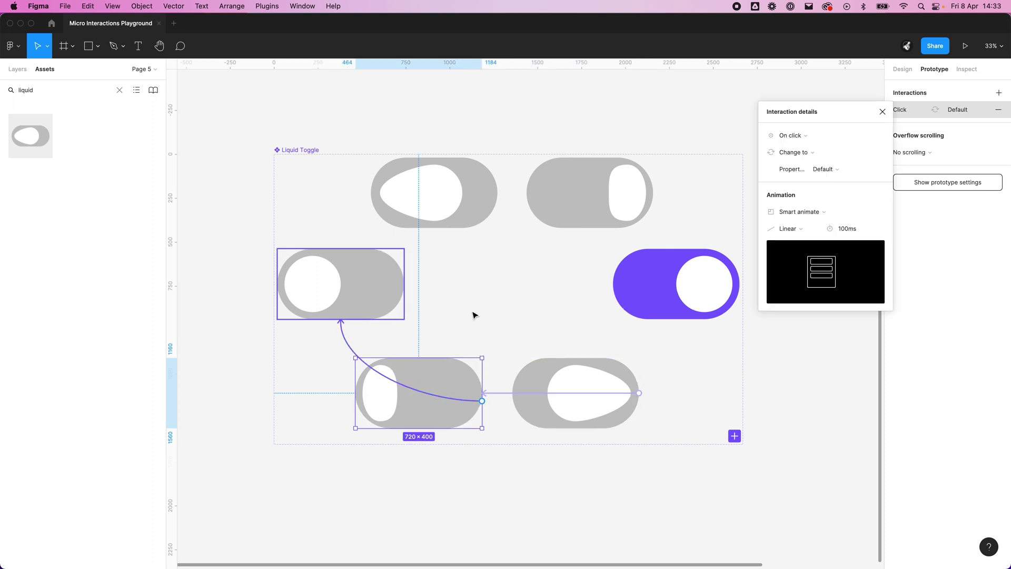
{"action": "left_click", "coordinate": [804, 140]}
{"action": "left_click", "coordinate": [804, 267]}
{"action": "left_click", "coordinate": [862, 141]}
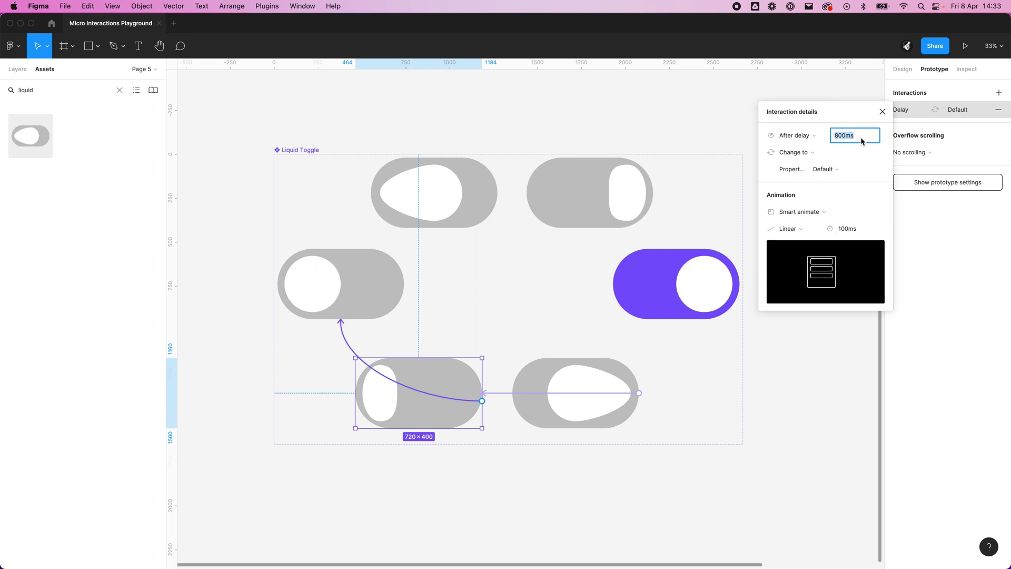
{"action": "type", "text": "1"}
{"action": "left_click", "coordinate": [811, 228]}
{"action": "left_click", "coordinate": [811, 262]}
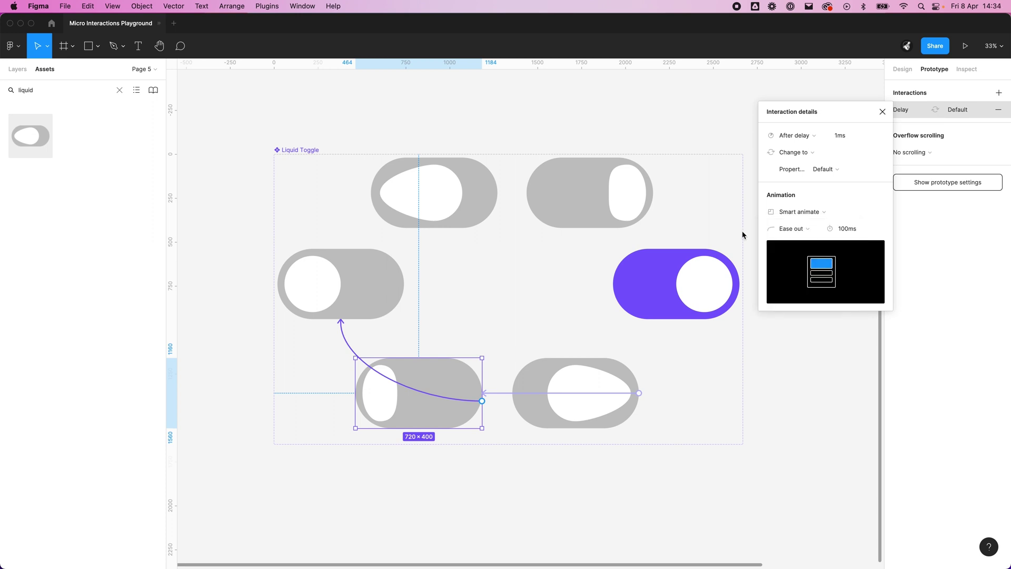
- Select Frame 3 and start its prototype preview
{"action": "left_click", "coordinate": [479, 458]}
{"action": "scroll", "coordinate": [474, 413], "scroll_direction": "down", "scroll_amount": 2}
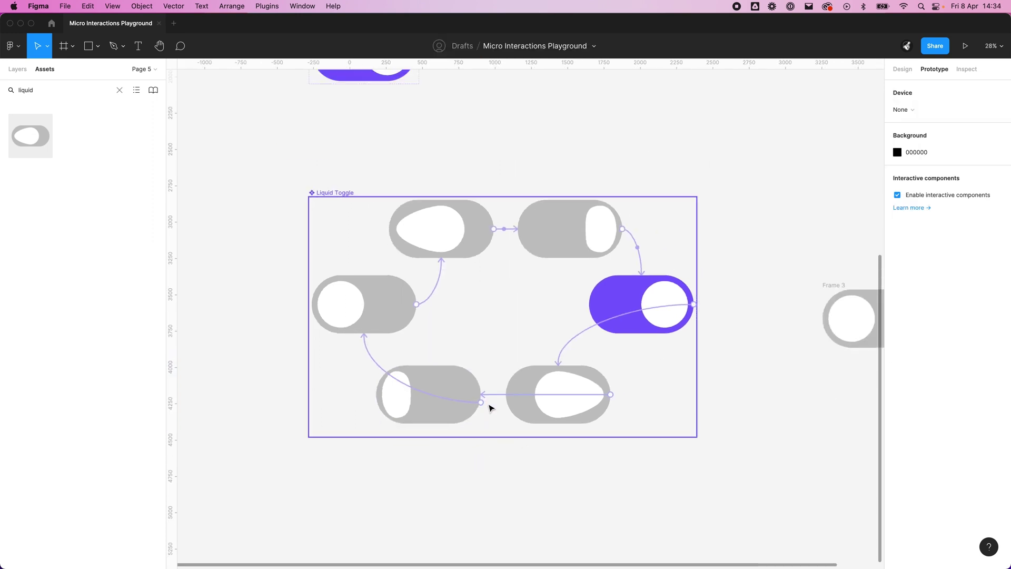
{"action": "scroll", "coordinate": [490, 408], "scroll_direction": "down", "scroll_amount": 3}
{"action": "scroll", "coordinate": [579, 369], "scroll_direction": "right", "scroll_amount": 5}
{"action": "scroll", "coordinate": [335, 421], "scroll_direction": "left", "scroll_amount": 5}
{"action": "scroll", "coordinate": [335, 421], "scroll_direction": "up", "scroll_amount": 2}
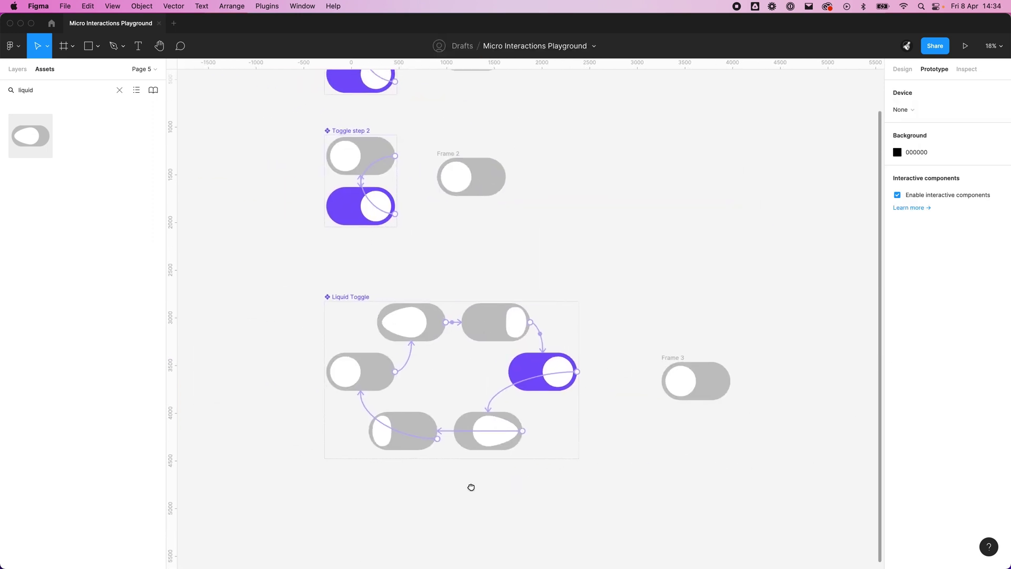
{"action": "scroll", "coordinate": [586, 375], "scroll_direction": "down", "scroll_amount": 3}
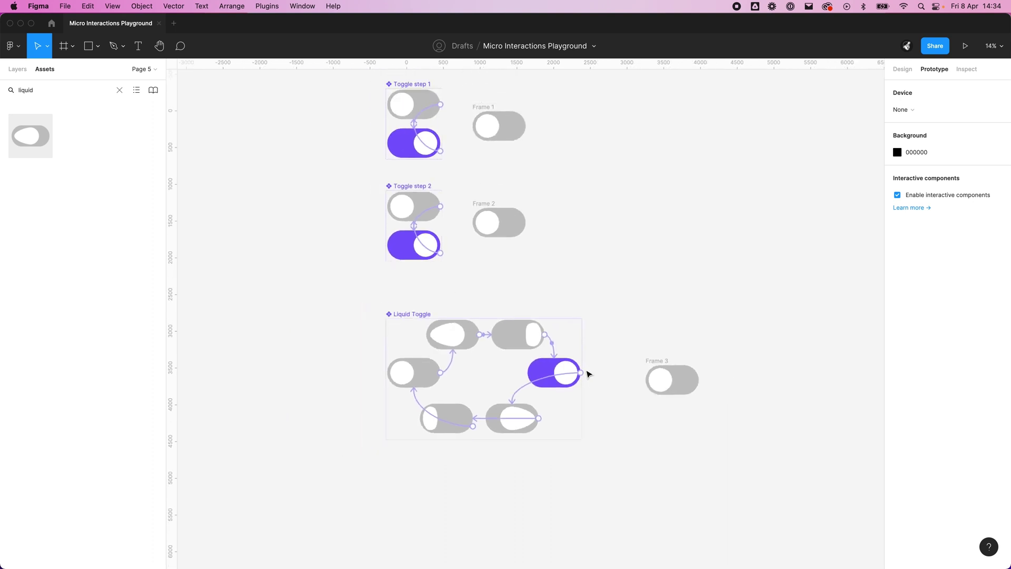
{"action": "scroll", "coordinate": [594, 370], "scroll_direction": "up", "scroll_amount": 3}
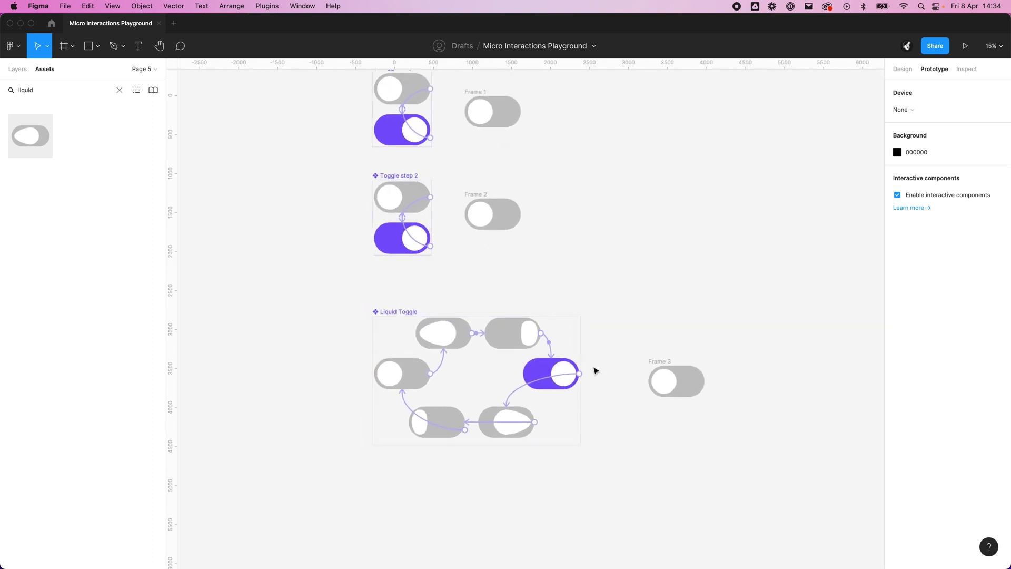
{"action": "left_click", "coordinate": [672, 365]}
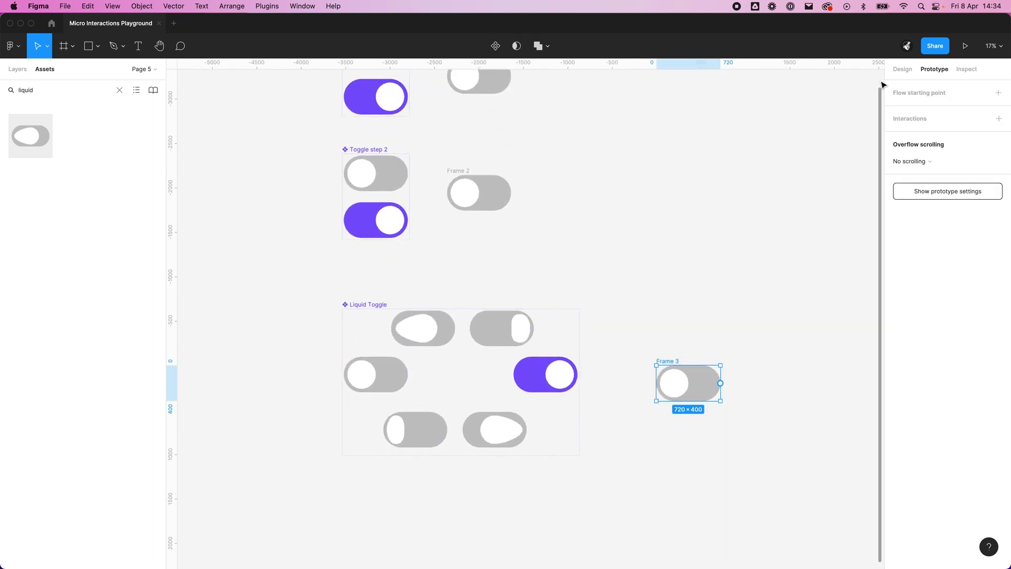
{"action": "left_click", "coordinate": [965, 46]}
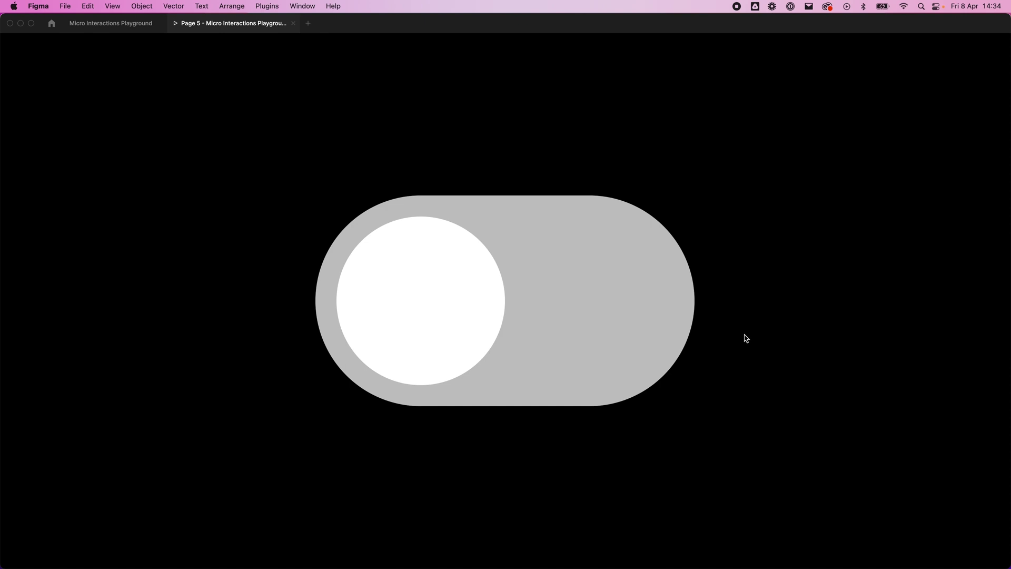
- Flip the toggle on and off several times, then return to the design file
{"action": "left_click", "coordinate": [424, 267]}
{"action": "left_click", "coordinate": [580, 335]}
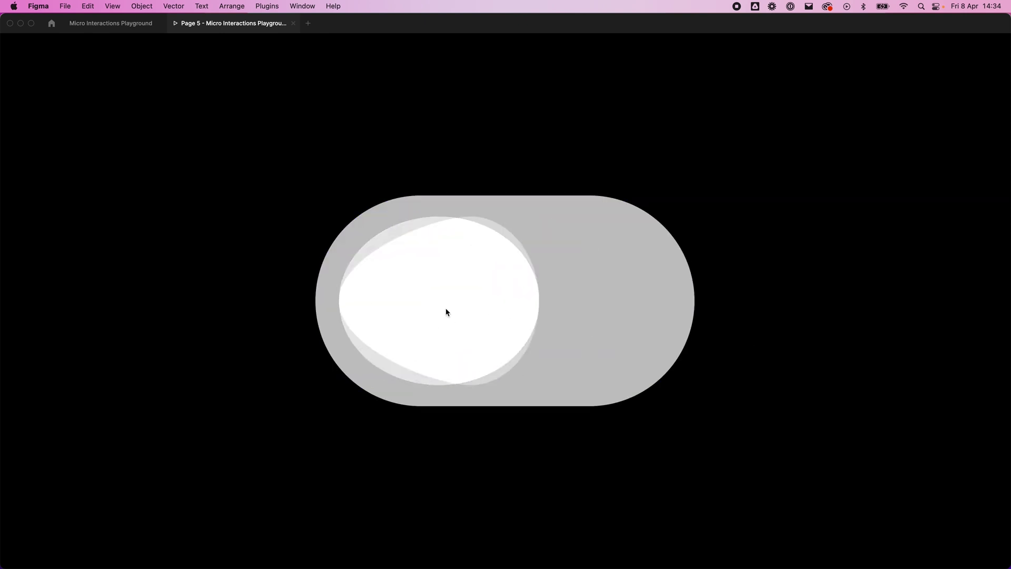
{"action": "left_click", "coordinate": [448, 313]}
{"action": "left_click", "coordinate": [595, 345]}
{"action": "left_click", "coordinate": [457, 330]}
{"action": "left_click", "coordinate": [562, 309]}
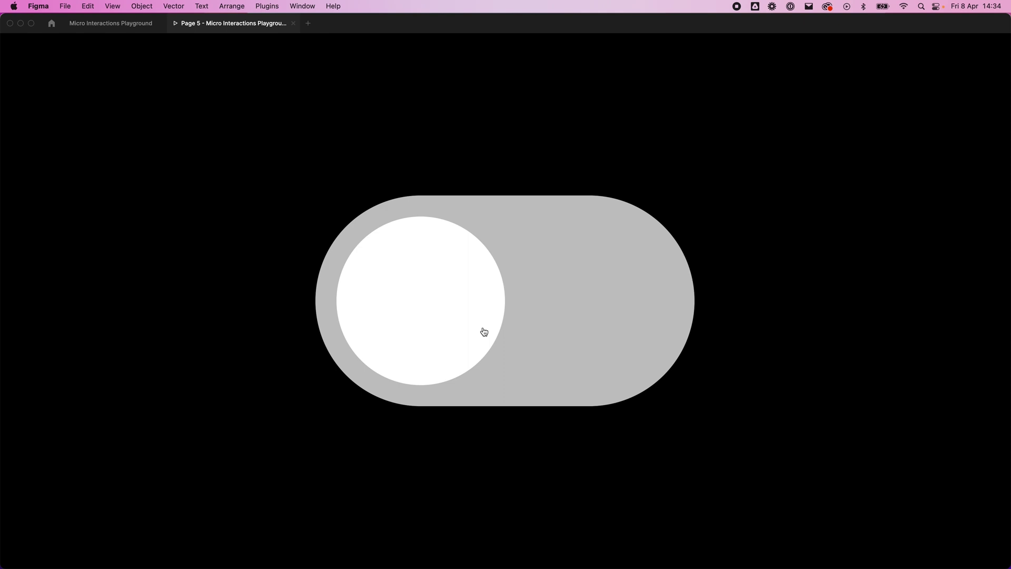
{"action": "left_click", "coordinate": [484, 332]}
{"action": "left_click", "coordinate": [562, 296]}
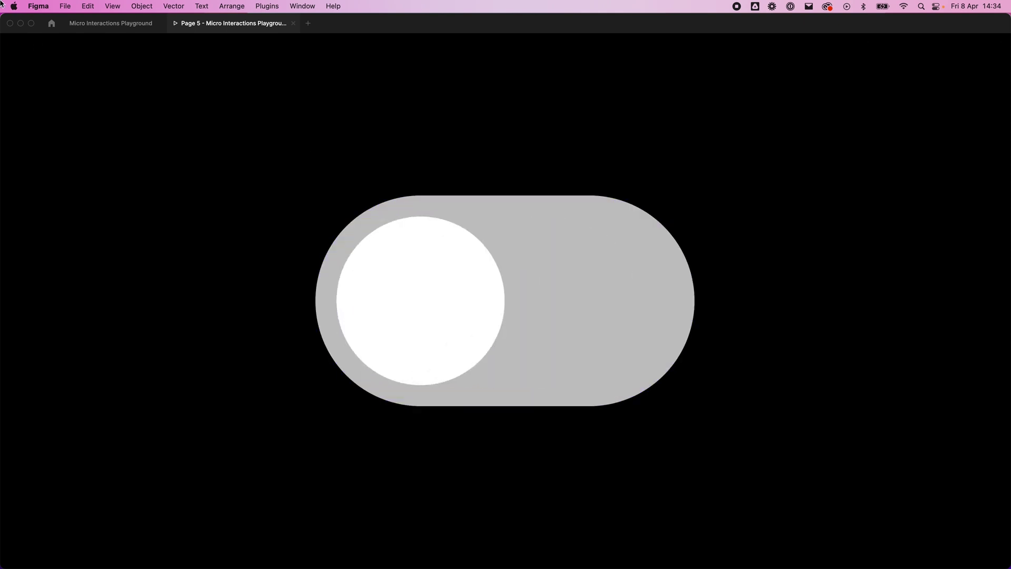
{"action": "left_click", "coordinate": [131, 23]}
- Draw a tall new Frame 4 to the right of Frame 3
{"action": "left_click", "coordinate": [633, 219]}
{"action": "left_click_drag", "start_coordinate": [677, 234], "coordinate": [415, 213]}
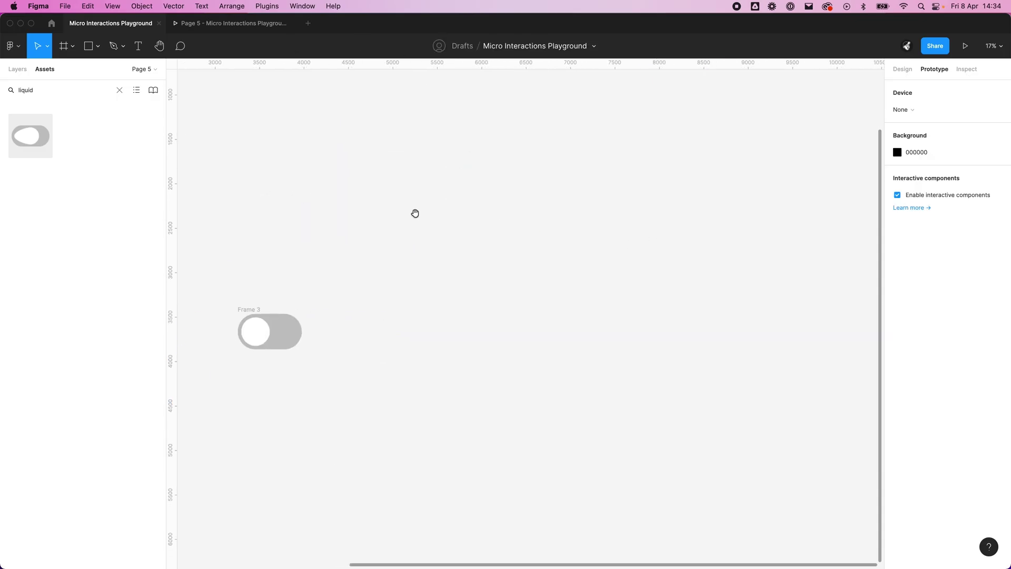
{"action": "scroll", "coordinate": [475, 232], "scroll_direction": "down", "scroll_amount": 5}
{"action": "scroll", "coordinate": [330, 219], "scroll_direction": "right", "scroll_amount": 2}
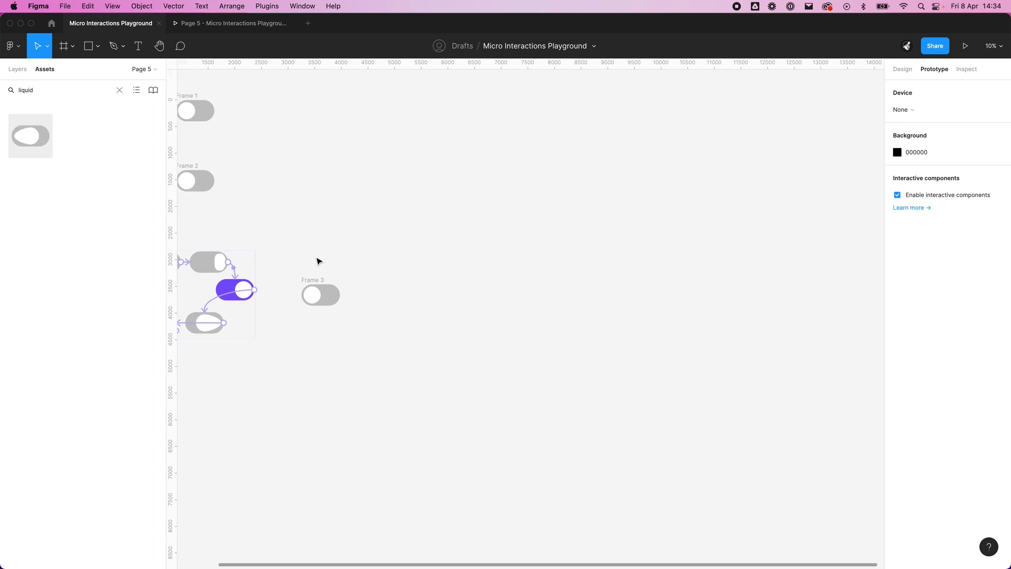
{"action": "left_click_drag", "start_coordinate": [506, 399], "coordinate": [530, 437]}
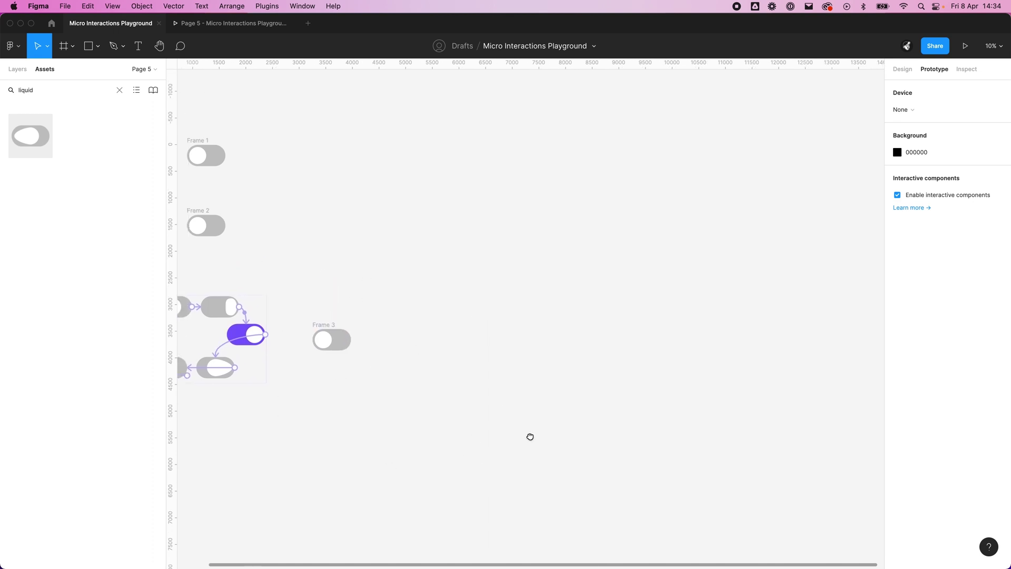
{"action": "key", "text": "f"}
{"action": "left_click_drag", "start_coordinate": [504, 235], "coordinate": [664, 495]}
{"action": "left_click", "coordinate": [736, 332]}
{"action": "mouse_move", "coordinate": [736, 332]}
{"action": "left_mouse_down"}
{"action": "mouse_move", "coordinate": [720, 275]}
{"action": "mouse_move", "coordinate": [692, 279]}
{"action": "left_mouse_up"}
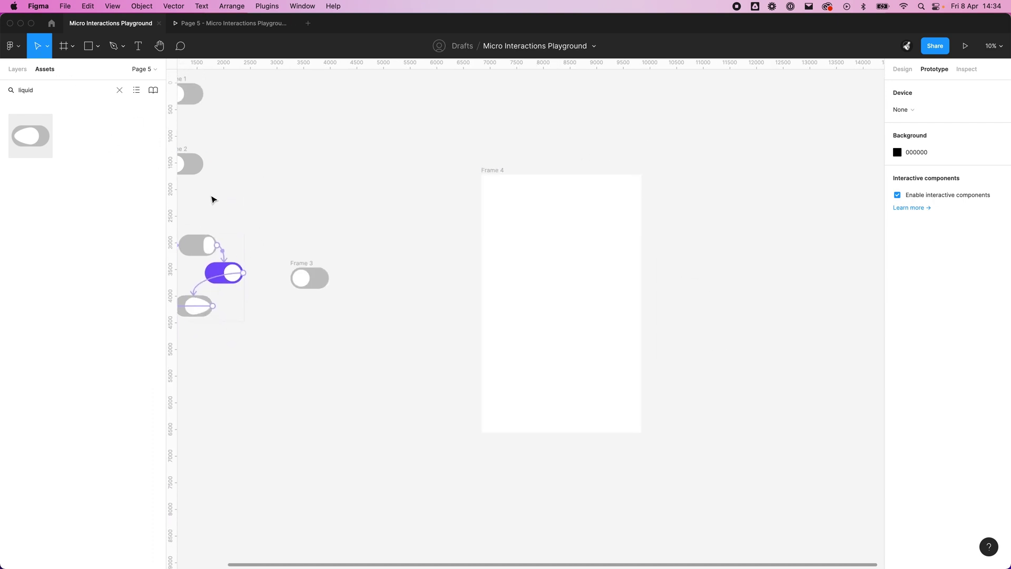
- Place a Liquid Toggle instance in Frame 4, keep its variant, and move it upper-left
{"action": "left_click_drag", "start_coordinate": [30, 136], "coordinate": [565, 268]}
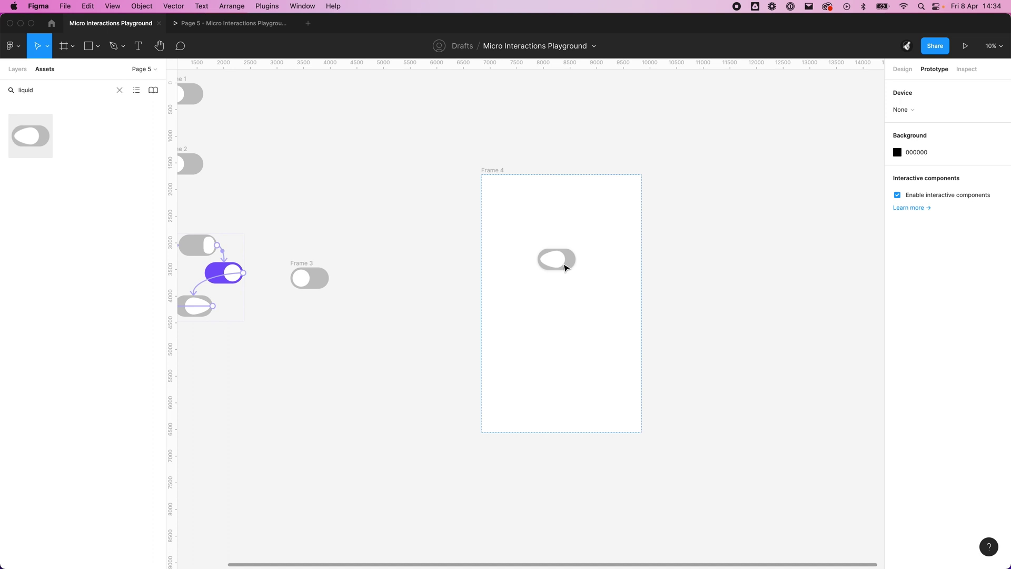
{"action": "left_click", "coordinate": [903, 70]}
{"action": "left_click", "coordinate": [951, 224]}
{"action": "left_click", "coordinate": [957, 210]}
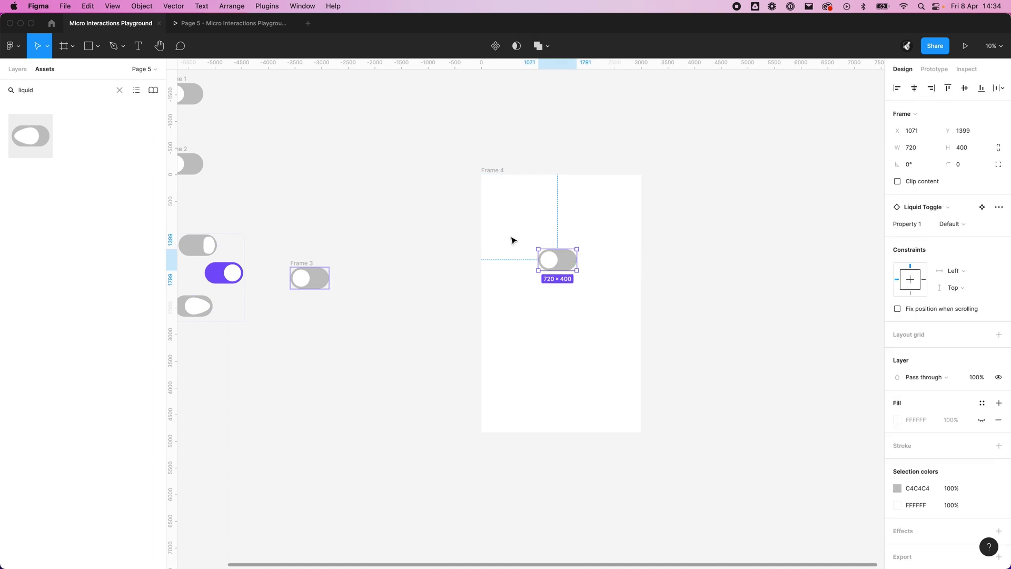
{"action": "left_click_drag", "start_coordinate": [563, 260], "coordinate": [516, 221]}
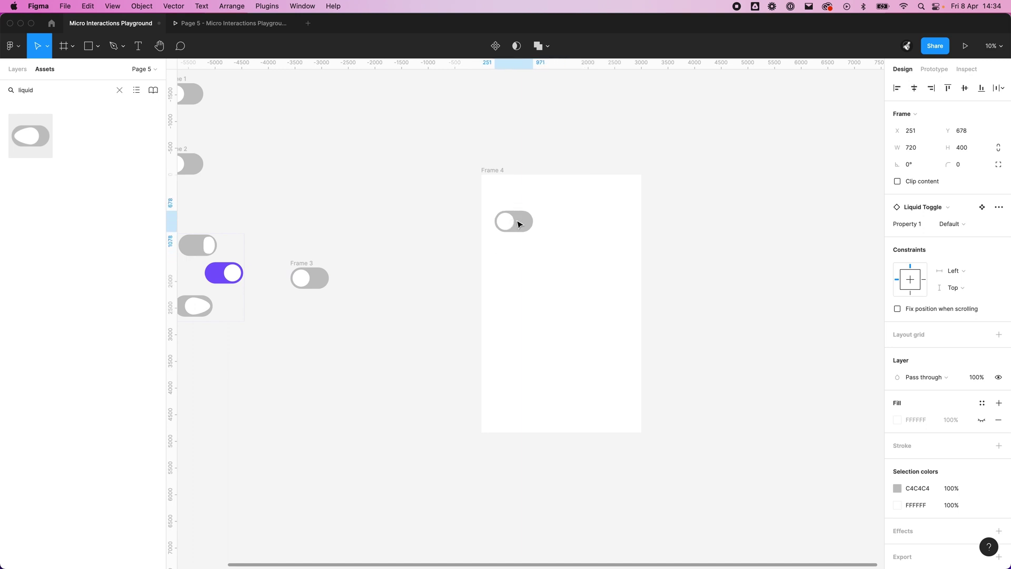
{"action": "left_click", "coordinate": [555, 251]}
- Start a text label in Frame 4, then delete the toggle layers inside the frame
{"action": "key", "text": "t"}
{"action": "left_click", "coordinate": [538, 233]}
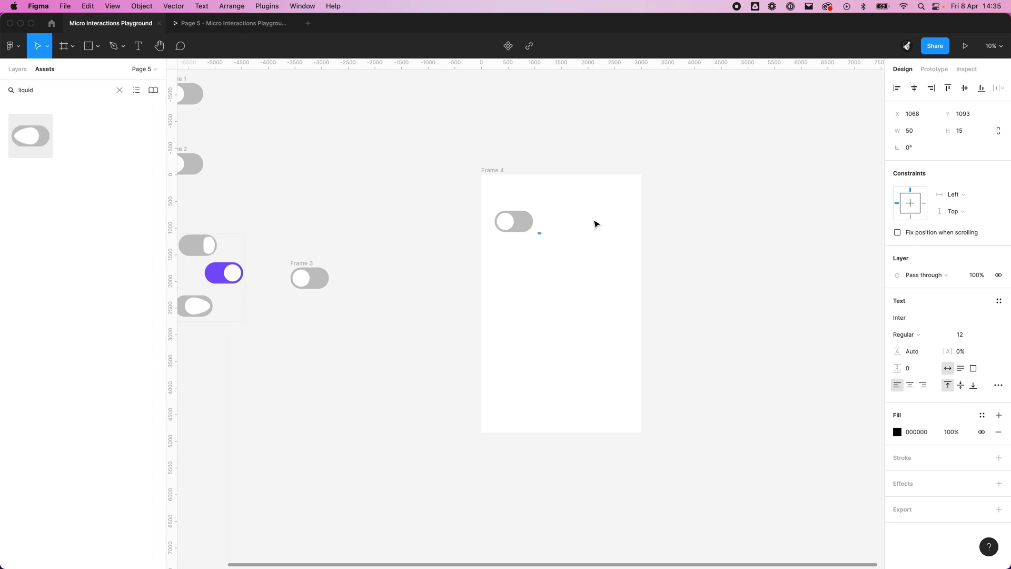
{"action": "scroll", "coordinate": [564, 226], "scroll_direction": "up", "scroll_amount": 6}
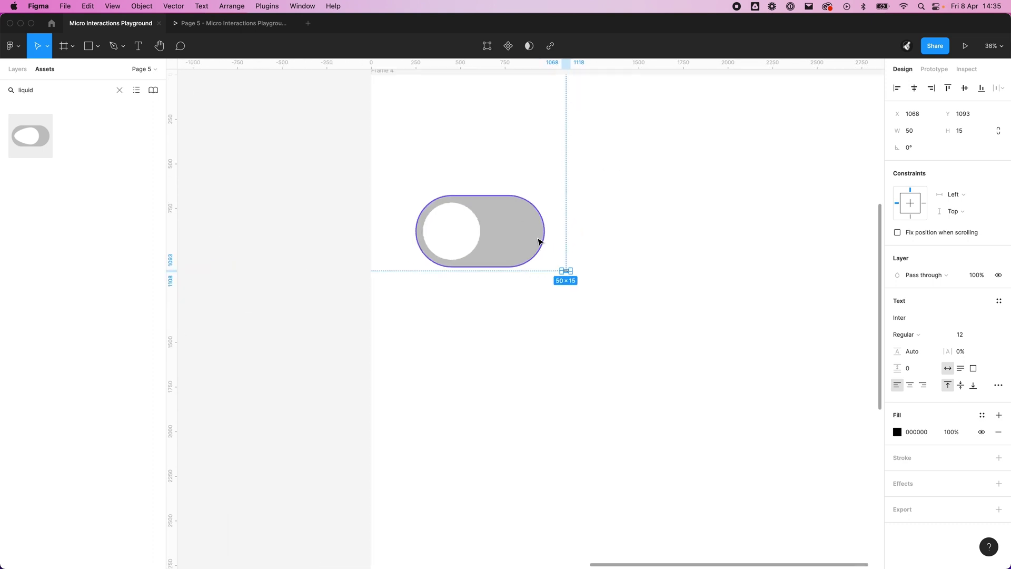
{"action": "scroll", "coordinate": [540, 242], "scroll_direction": "down", "scroll_amount": 9}
{"action": "left_click_drag", "start_coordinate": [567, 260], "coordinate": [526, 226]}
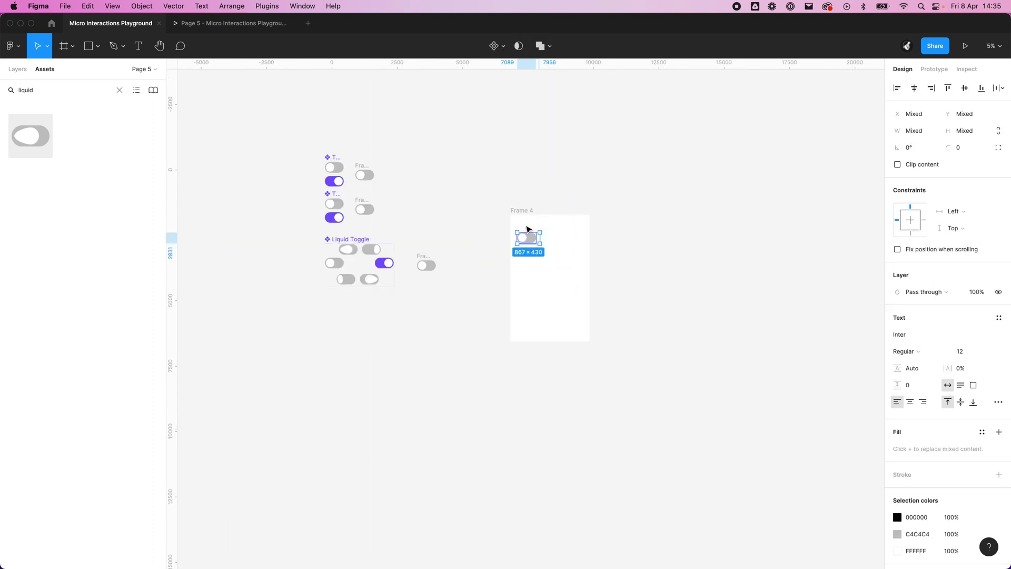
{"action": "key", "text": "Delete"}
- Change Frame 4's width from 3005 to 600
{"action": "left_click", "coordinate": [524, 210]}
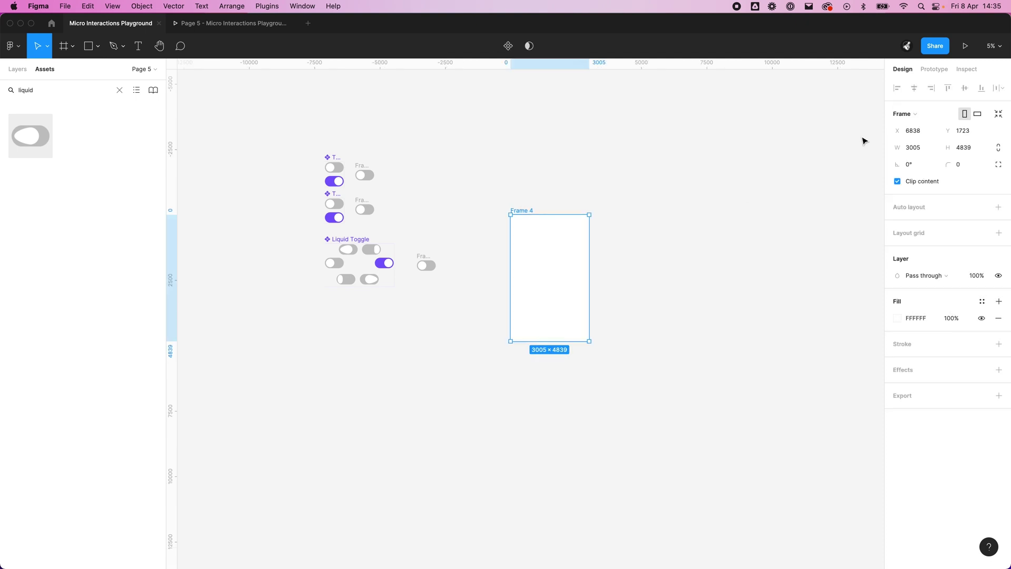
{"action": "left_click", "coordinate": [922, 149]}
{"action": "double_click", "coordinate": [922, 150]}
{"action": "type", "text": "60"}
{"action": "left_click", "coordinate": [616, 209]}
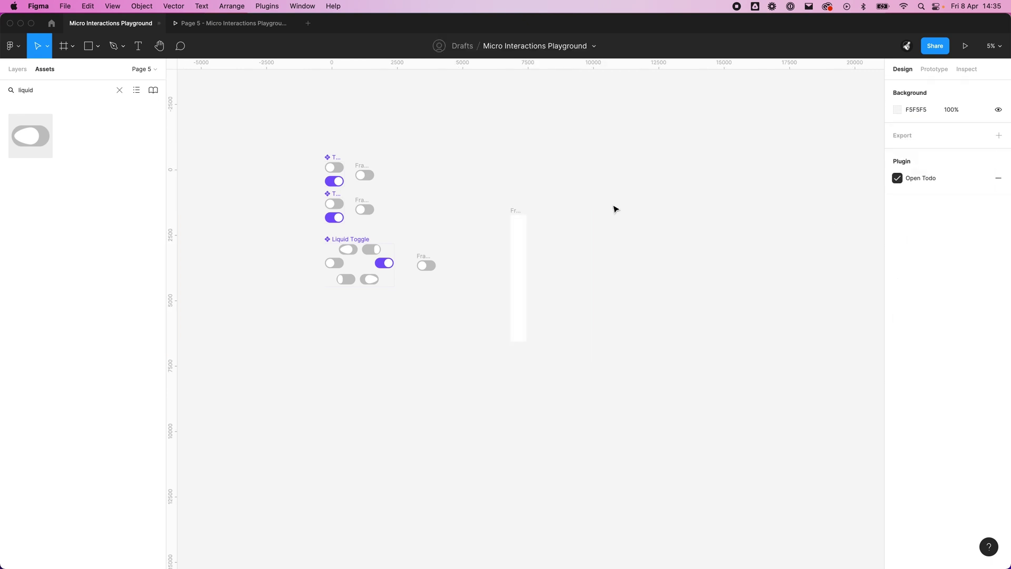
- Replace the narrow frame with a new iPhone 13 Pro Max frame
{"action": "left_click", "coordinate": [512, 213]}
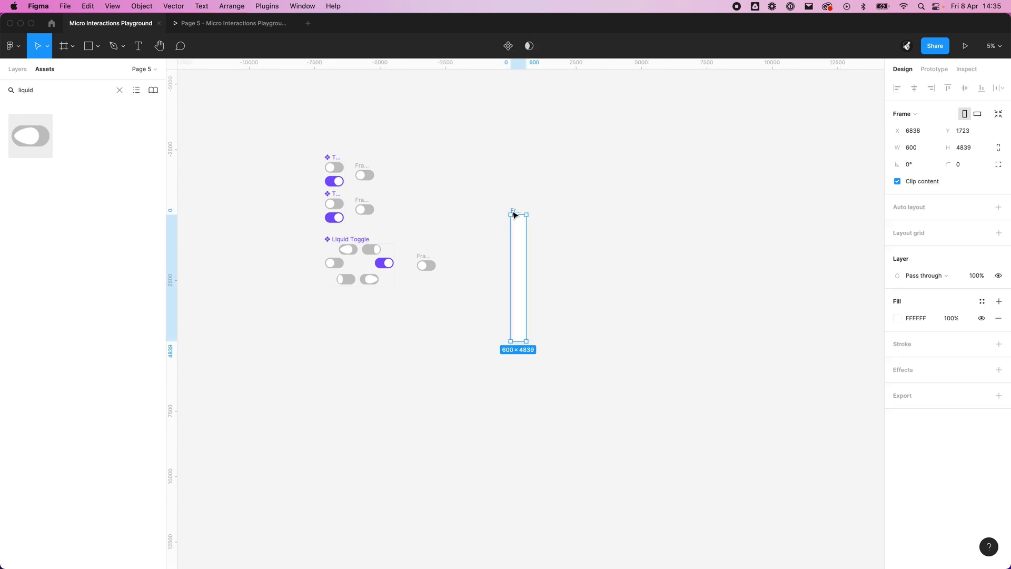
{"action": "key", "text": "Delete"}
{"action": "key", "text": "f"}
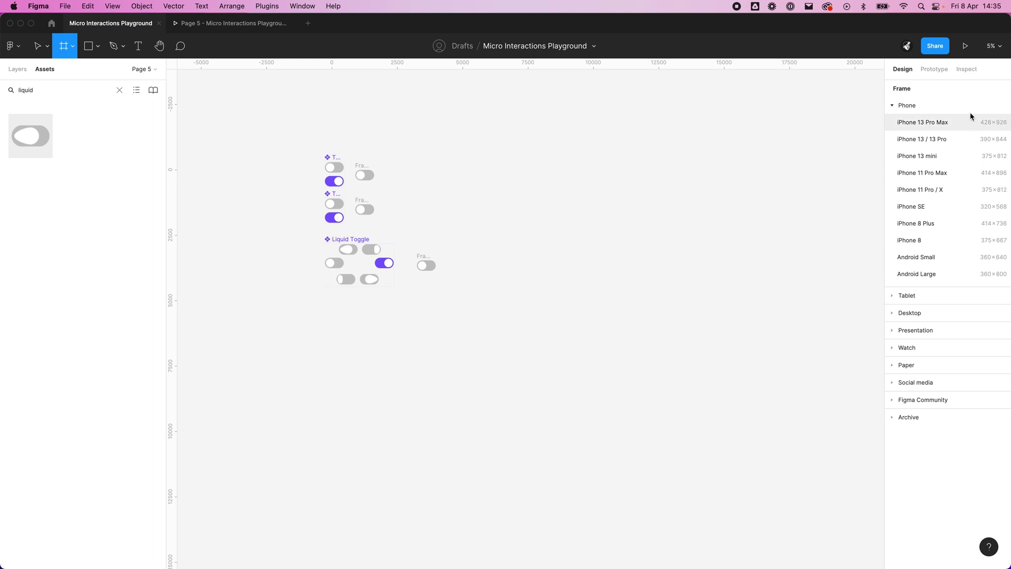
{"action": "left_click", "coordinate": [933, 122]}
{"action": "left_click", "coordinate": [525, 291]}
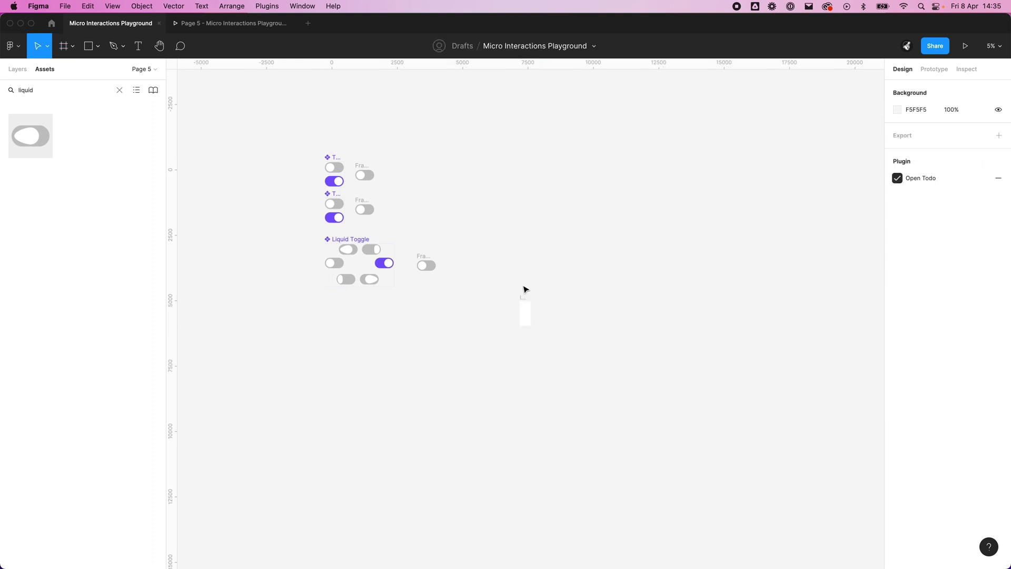
{"action": "left_click_drag", "start_coordinate": [524, 304], "coordinate": [542, 201]}
{"action": "scroll", "coordinate": [549, 203], "scroll_direction": "up", "scroll_amount": 10}
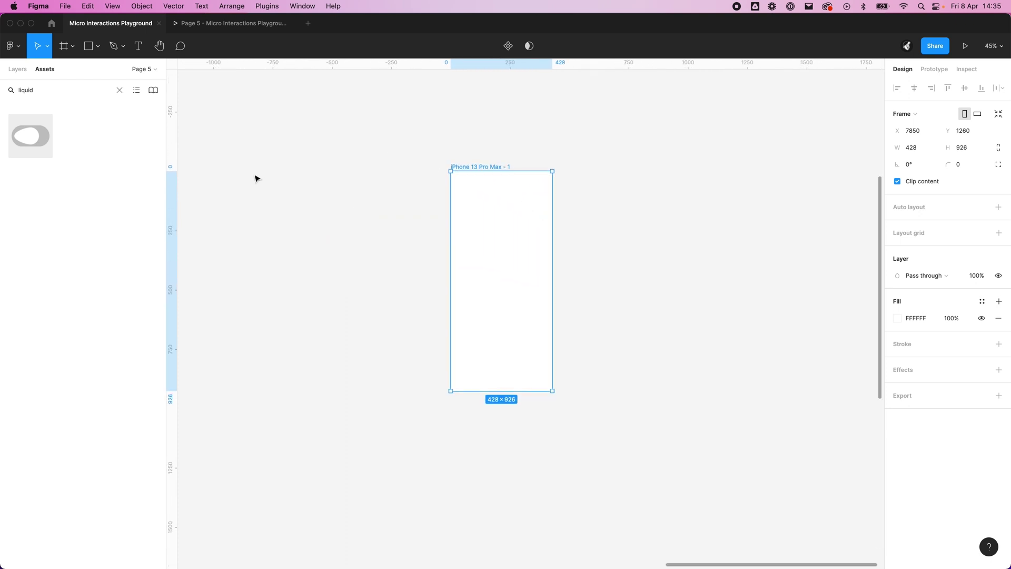
- Add a Liquid Toggle instance with locked proportions and width 36
{"action": "left_click_drag", "start_coordinate": [33, 136], "coordinate": [713, 220]}
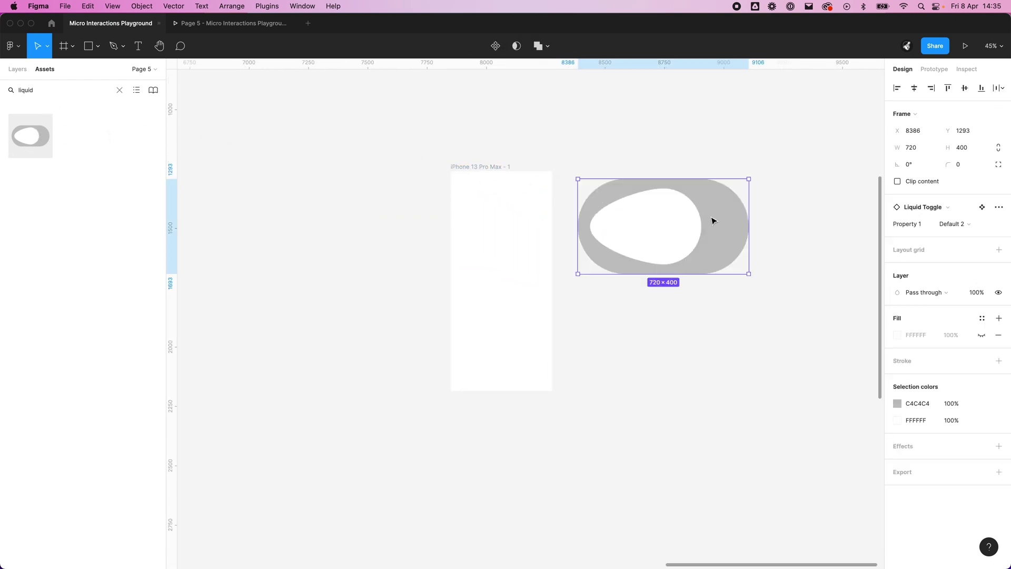
{"action": "left_click", "coordinate": [1000, 150]}
{"action": "left_click", "coordinate": [926, 153]}
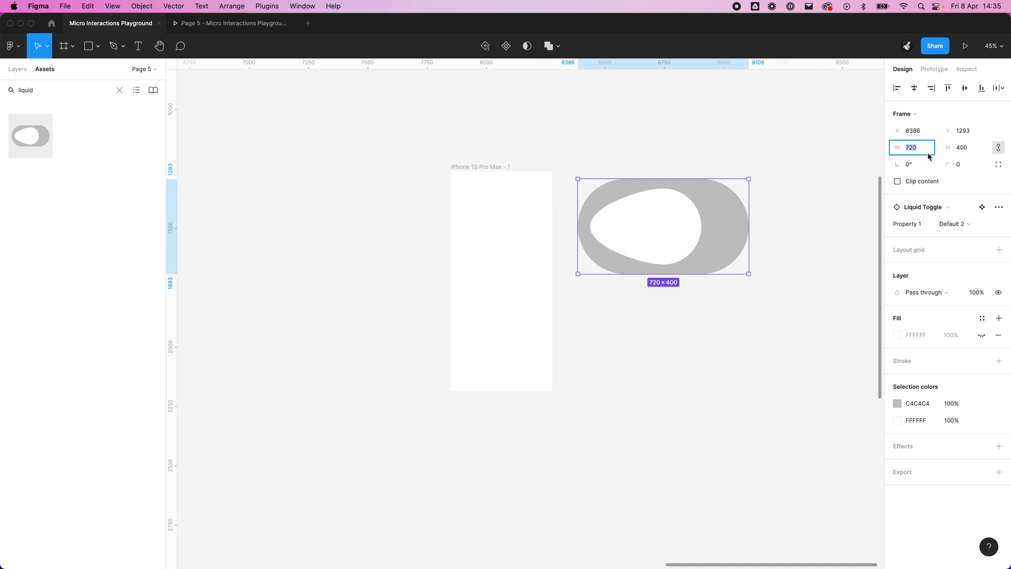
{"action": "type", "text": "36"}
{"action": "key", "text": "Return"}
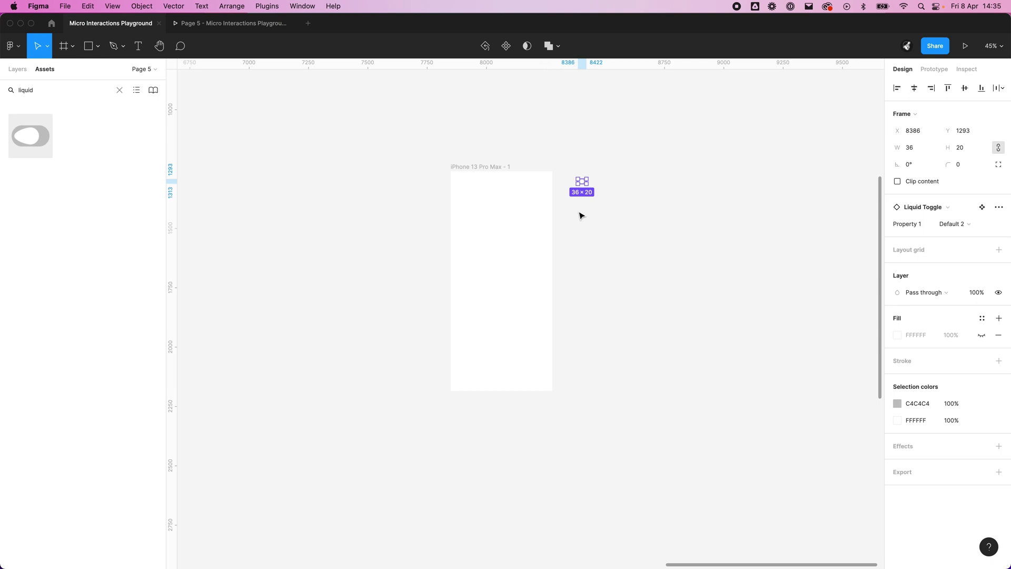
- Move the toggle into the iPhone frame's top-left and double its width to 72 × 40
{"action": "key", "text": "shift+2"}
{"action": "scroll", "coordinate": [589, 146], "scroll_direction": "down", "scroll_amount": 6}
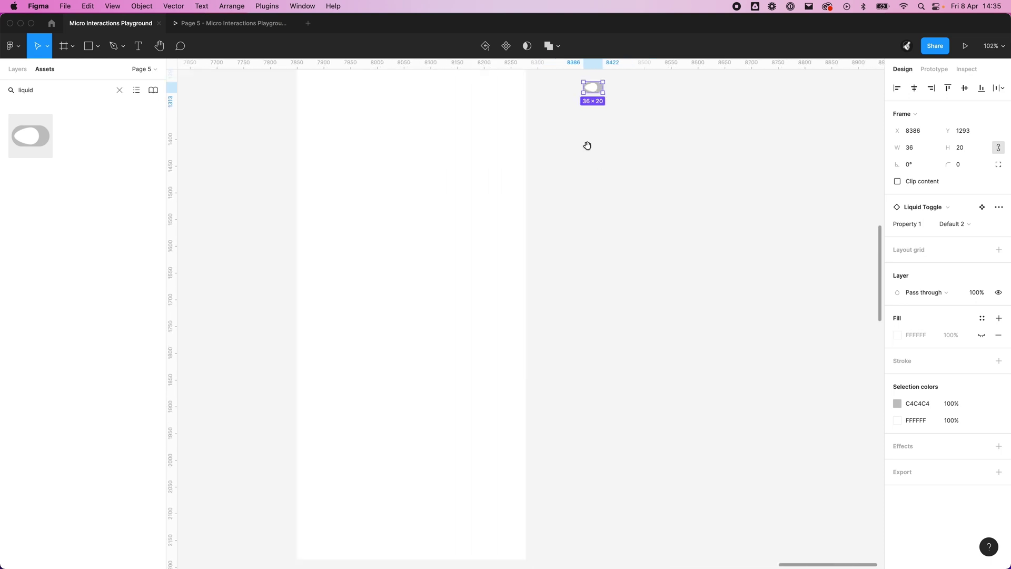
{"action": "left_click_drag", "start_coordinate": [587, 146], "coordinate": [418, 284]}
{"action": "scroll", "coordinate": [402, 289], "scroll_direction": "up", "scroll_amount": 5}
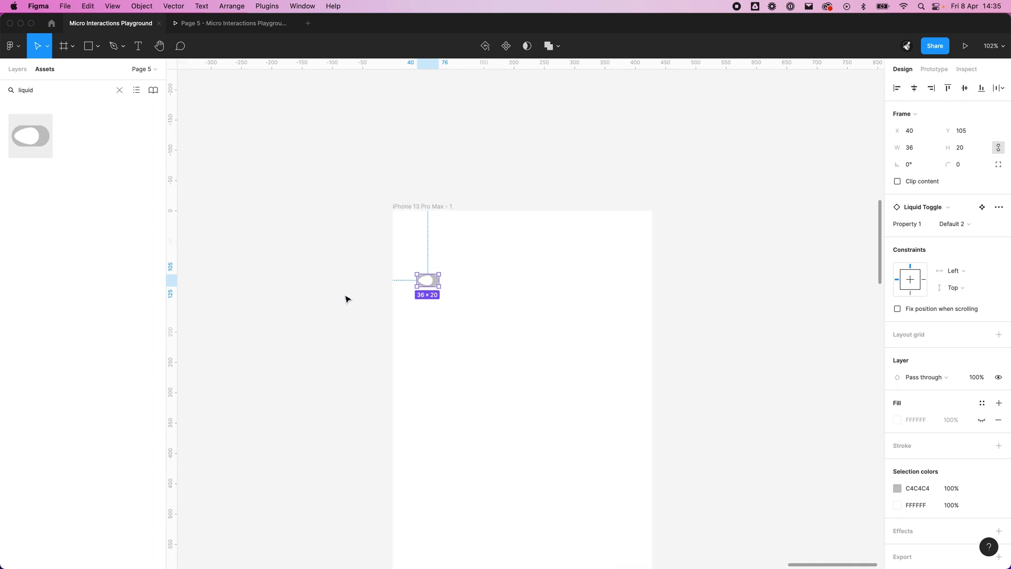
{"action": "left_click", "coordinate": [350, 285]}
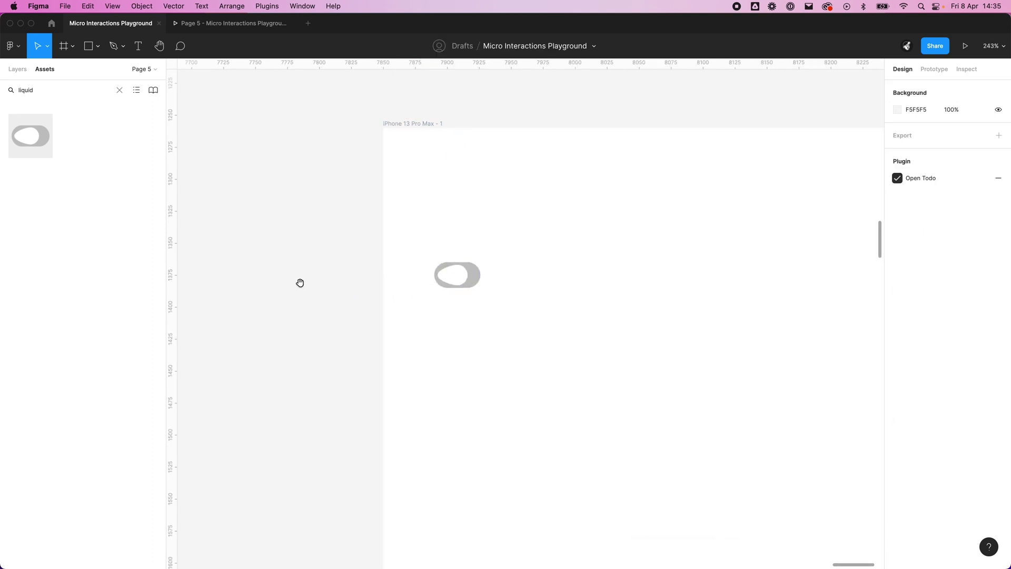
{"action": "scroll", "coordinate": [338, 284], "scroll_direction": "right", "scroll_amount": 2}
{"action": "left_click_drag", "start_coordinate": [408, 274], "coordinate": [421, 245]}
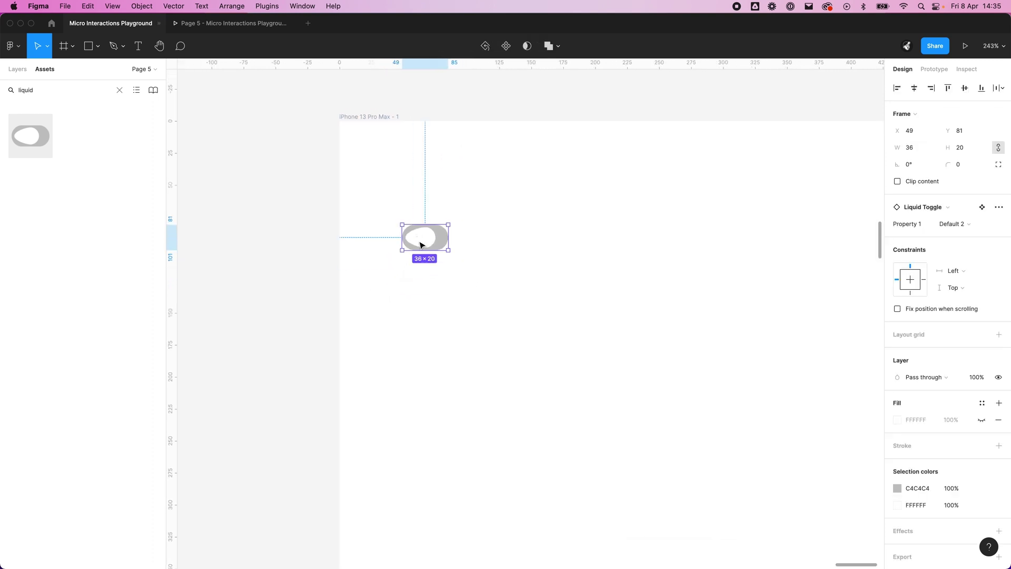
{"action": "left_click", "coordinate": [931, 152]}
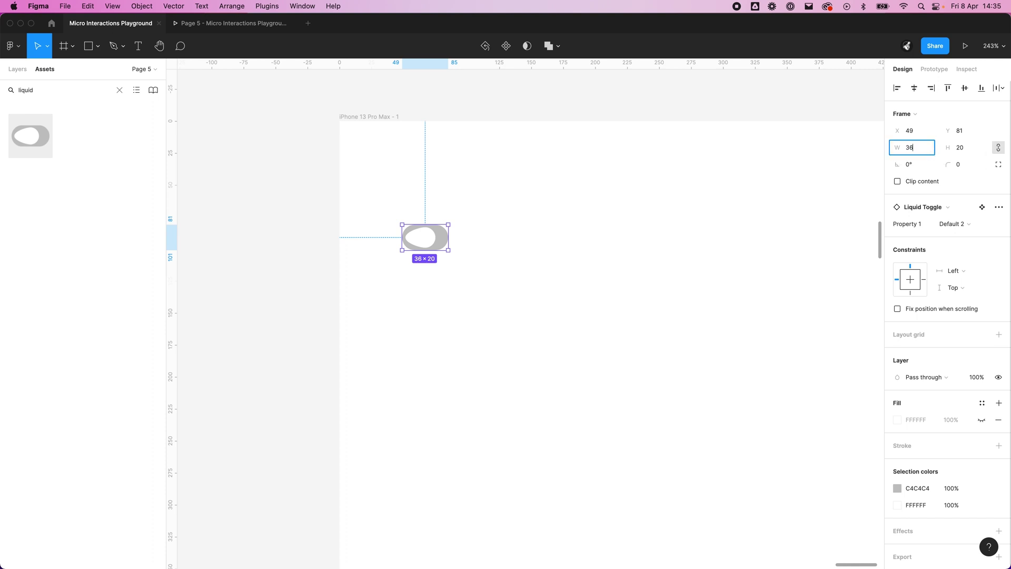
{"action": "type", "text": "*2"}
{"action": "key", "text": "Return"}
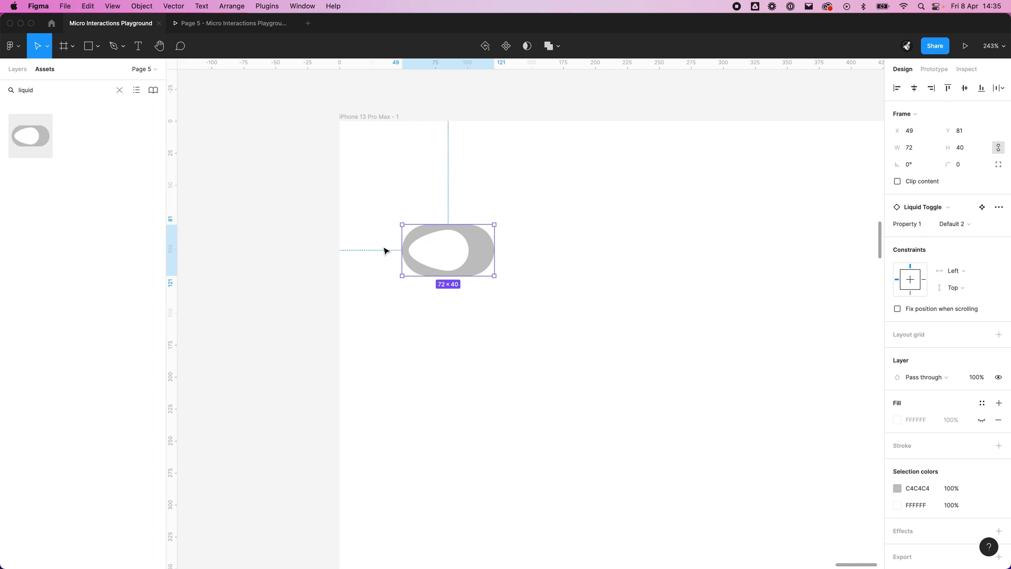
{"action": "left_click", "coordinate": [453, 299]}
{"action": "scroll", "coordinate": [453, 300], "scroll_direction": "right", "scroll_amount": 2}
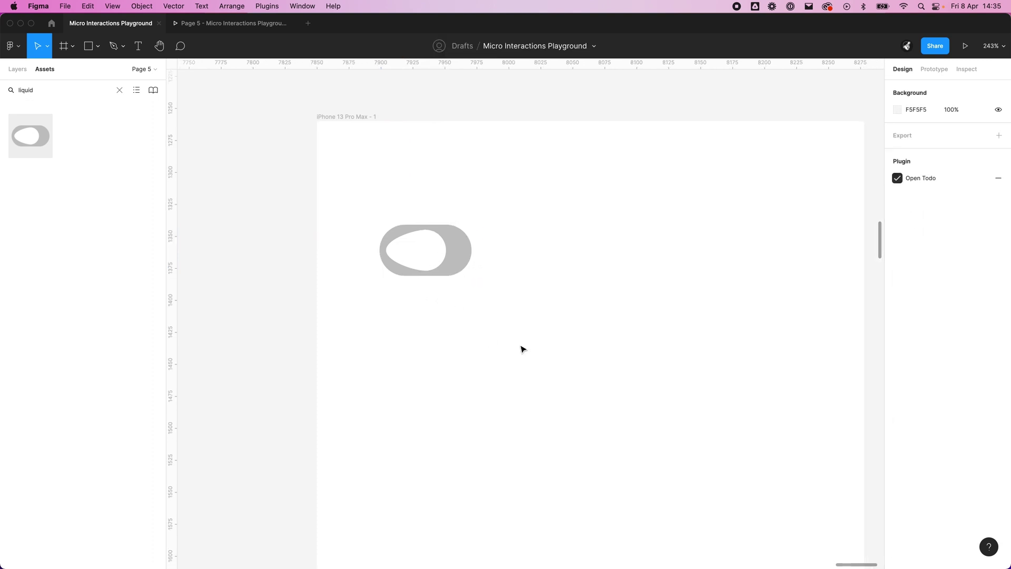
- Add a 'Setting 1' text label to the right of the toggle
{"action": "key", "text": "t"}
{"action": "left_click", "coordinate": [562, 259]}
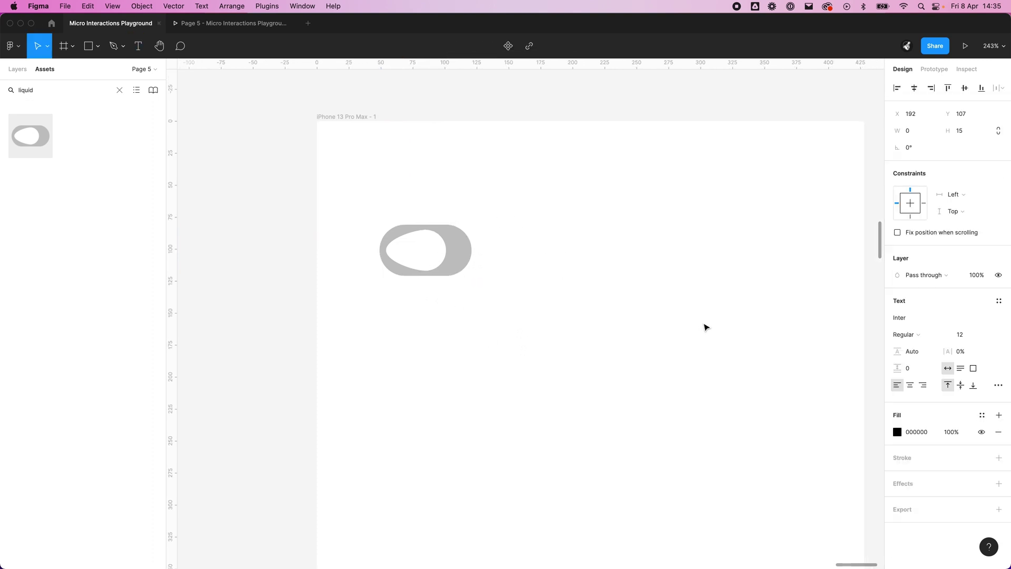
{"action": "type", "text": "Setting 1"}
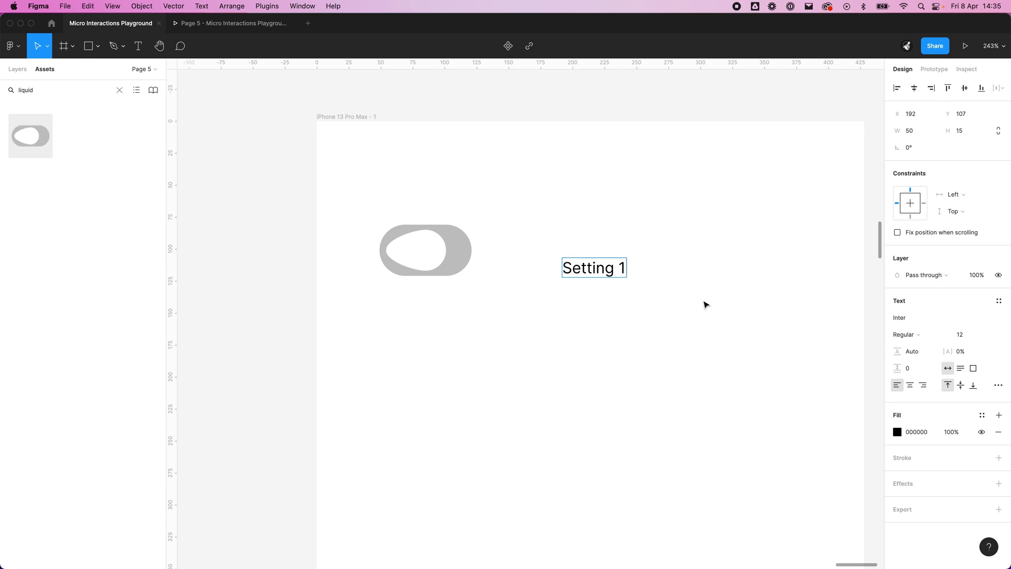
{"action": "key", "text": "Escape"}
{"action": "left_click_drag", "start_coordinate": [592, 265], "coordinate": [530, 252]}
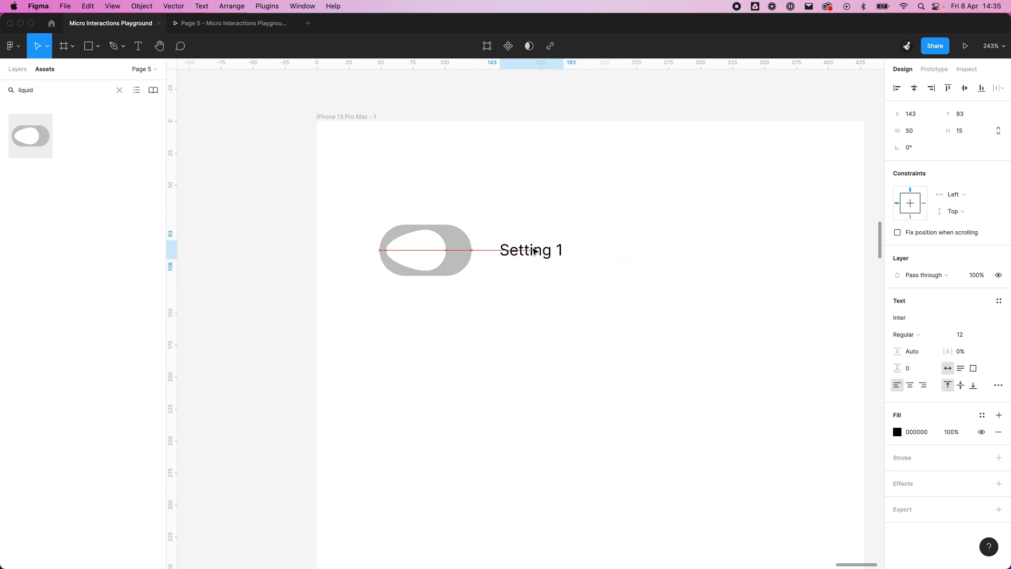
{"action": "left_click", "coordinate": [553, 337]}
- Duplicate the toggle row and relabel the copy 'Setting 2'
{"action": "scroll", "coordinate": [561, 336], "scroll_direction": "down", "scroll_amount": 2}
{"action": "left_click_drag", "start_coordinate": [562, 336], "coordinate": [409, 293]}
{"action": "left_click", "coordinate": [513, 338]}
{"action": "double_click", "coordinate": [532, 296]}
{"action": "left_click", "coordinate": [559, 296]}
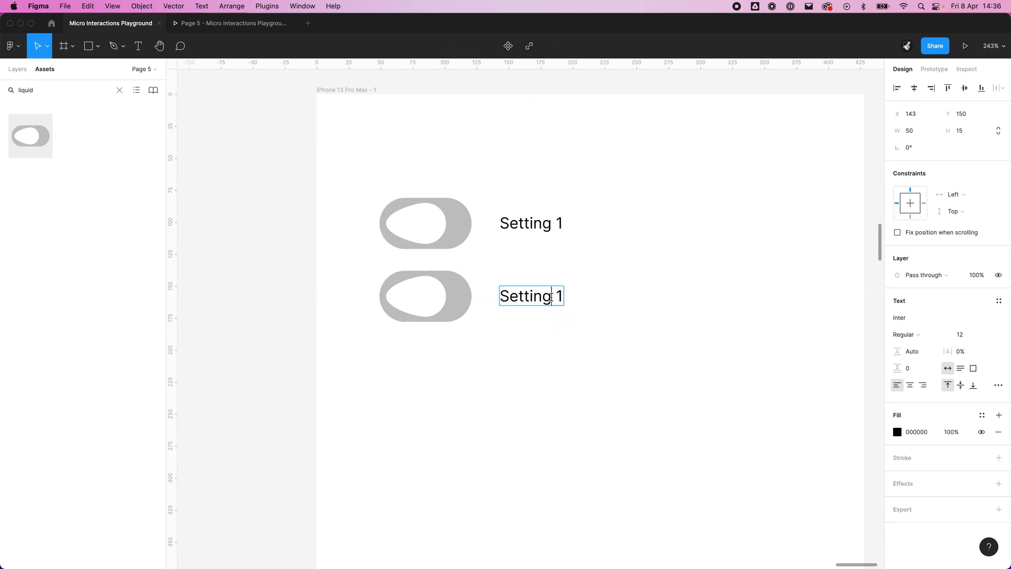
{"action": "key", "text": "BackSpace"}
{"action": "type", "text": "2"}
{"action": "key", "text": "Escape"}
- Duplicate the second row below it and relabel it 'Setting 3'
{"action": "left_click", "coordinate": [418, 308], "text": "shift"}
{"action": "left_click_drag", "start_coordinate": [419, 309], "coordinate": [424, 396], "text": "alt"}
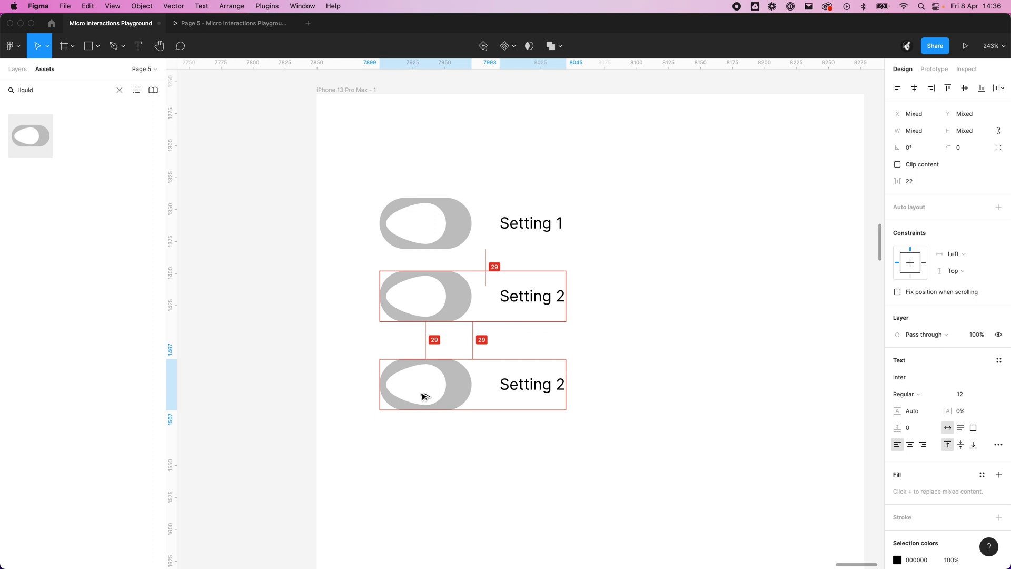
{"action": "left_click", "coordinate": [574, 361]}
{"action": "left_click", "coordinate": [557, 379]}
{"action": "double_click", "coordinate": [558, 379]}
{"action": "double_click", "coordinate": [561, 384]}
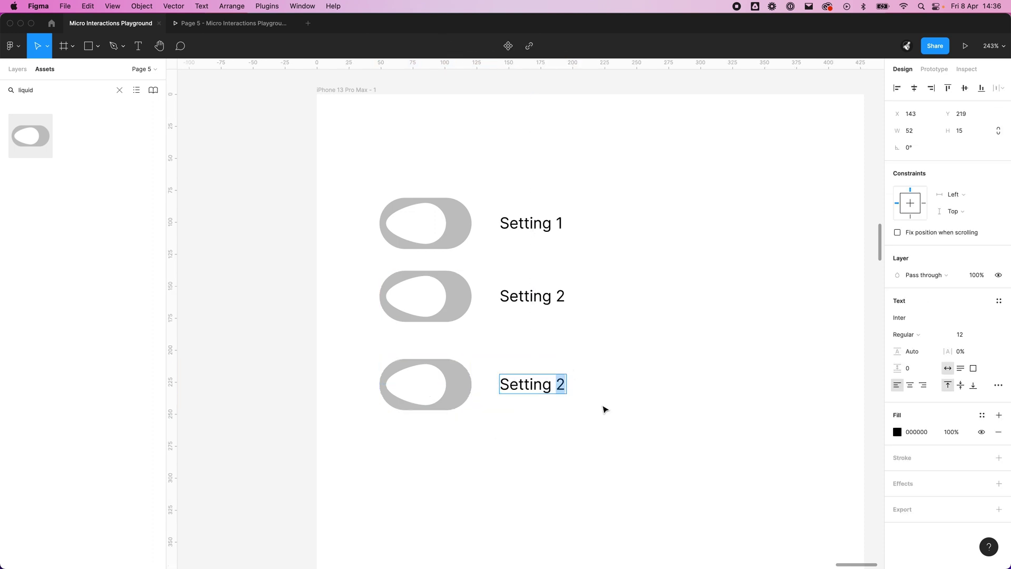
{"action": "type", "text": "3"}
{"action": "key", "text": "Escape"}
- Select the iPhone 13 Pro Max frame
{"action": "scroll", "coordinate": [662, 409], "scroll_direction": "down", "scroll_amount": 10}
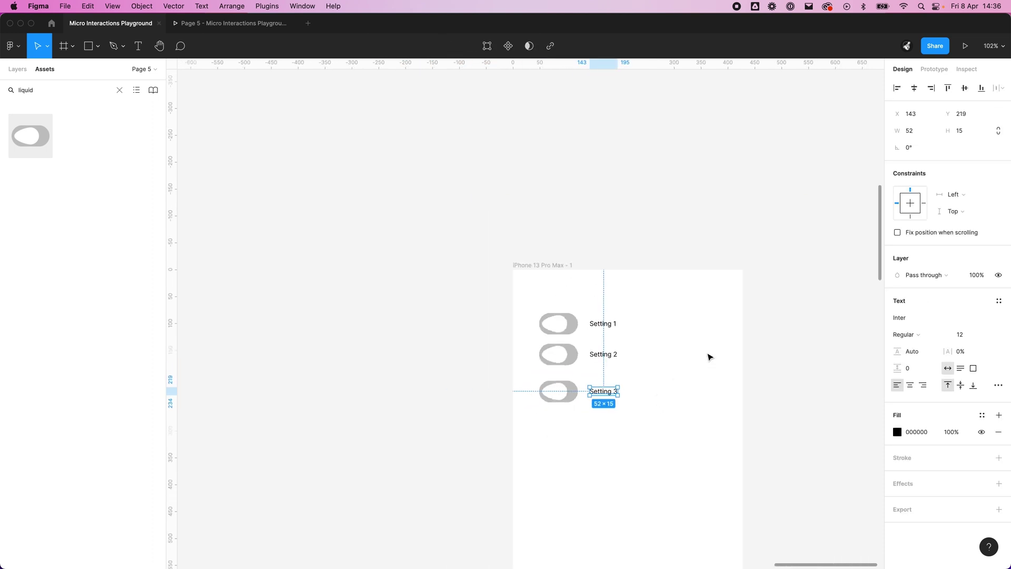
{"action": "left_click", "coordinate": [815, 221]}
{"action": "scroll", "coordinate": [735, 268], "scroll_direction": "up", "scroll_amount": 3}
{"action": "left_click", "coordinate": [506, 155]}
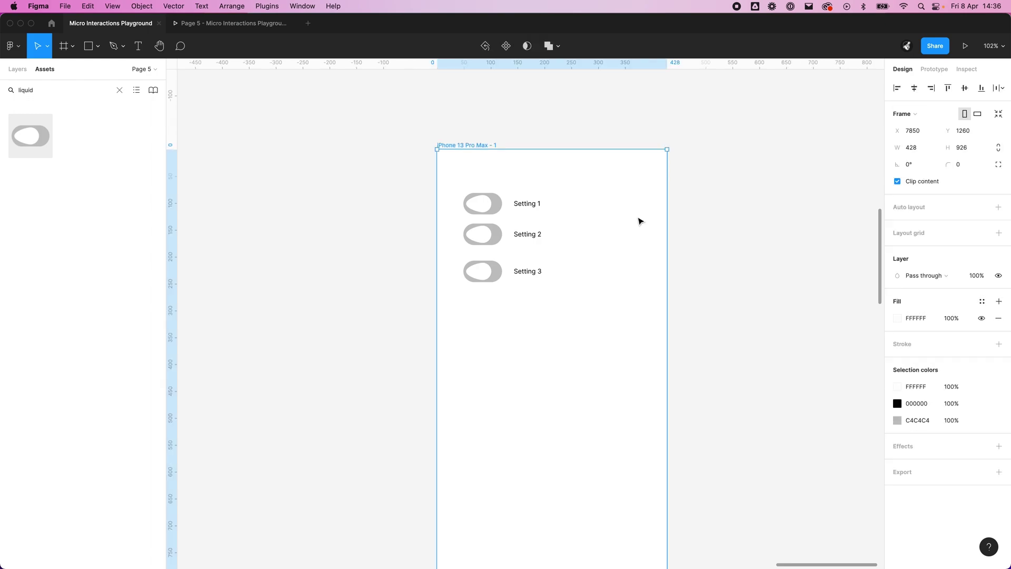
- Launch the prototype and switch all three Setting toggles off
{"action": "left_click", "coordinate": [966, 46]}
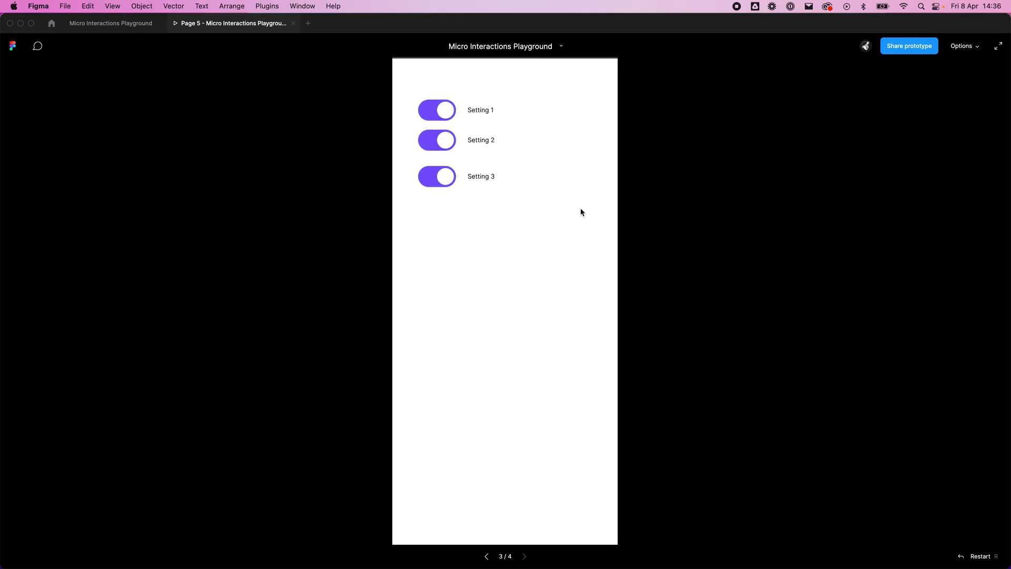
{"action": "left_click", "coordinate": [440, 113]}
{"action": "left_click", "coordinate": [445, 140]}
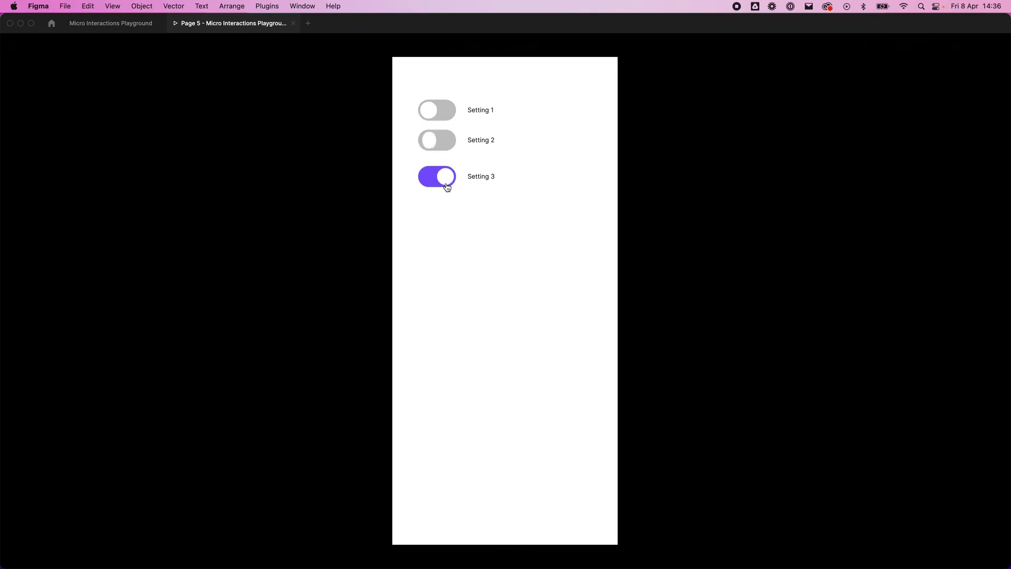
{"action": "left_click", "coordinate": [445, 179]}
- Flip the Setting 1, 2 and 3 toggles repeatedly to test the animation
{"action": "left_click", "coordinate": [443, 141]}
{"action": "left_click", "coordinate": [441, 113]}
{"action": "left_click", "coordinate": [442, 143]}
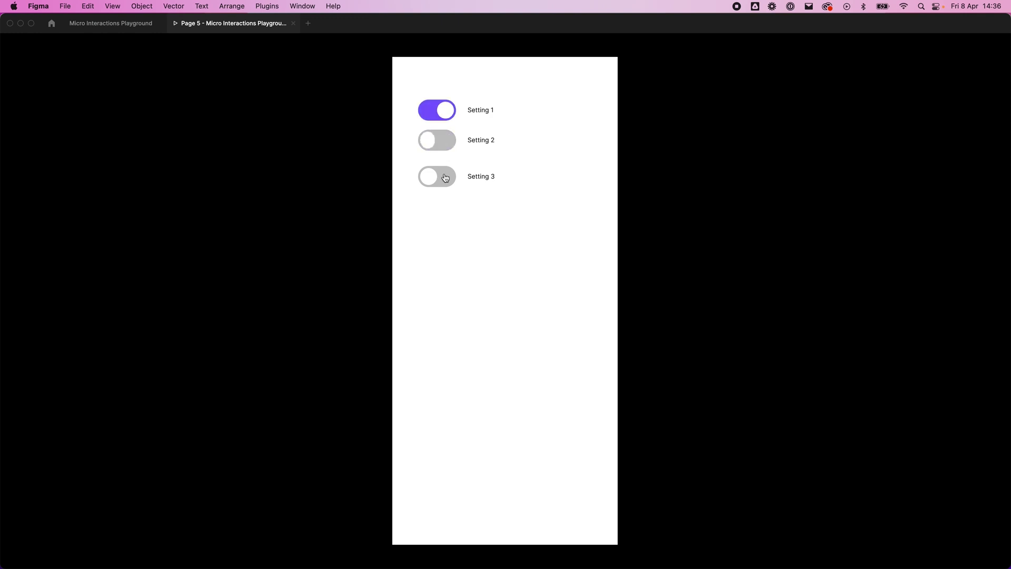
{"action": "left_click", "coordinate": [442, 178]}
{"action": "left_click", "coordinate": [442, 144]}
{"action": "left_click", "coordinate": [442, 141]}
{"action": "left_click", "coordinate": [447, 180]}
{"action": "left_click", "coordinate": [434, 124]}
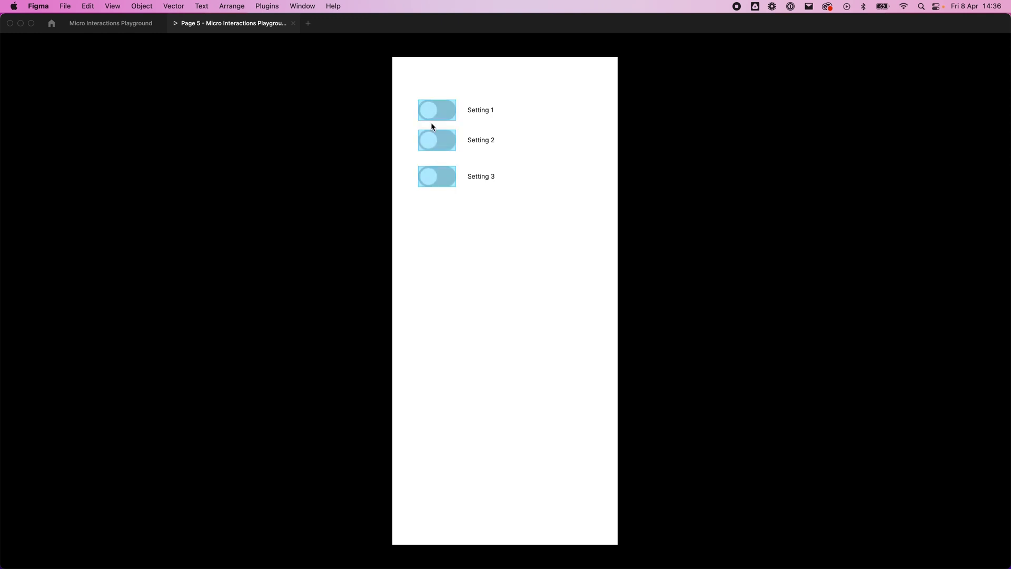
{"action": "left_click", "coordinate": [433, 140]}
{"action": "left_click", "coordinate": [443, 175]}
{"action": "left_click", "coordinate": [439, 135]}
{"action": "left_click", "coordinate": [438, 117]}
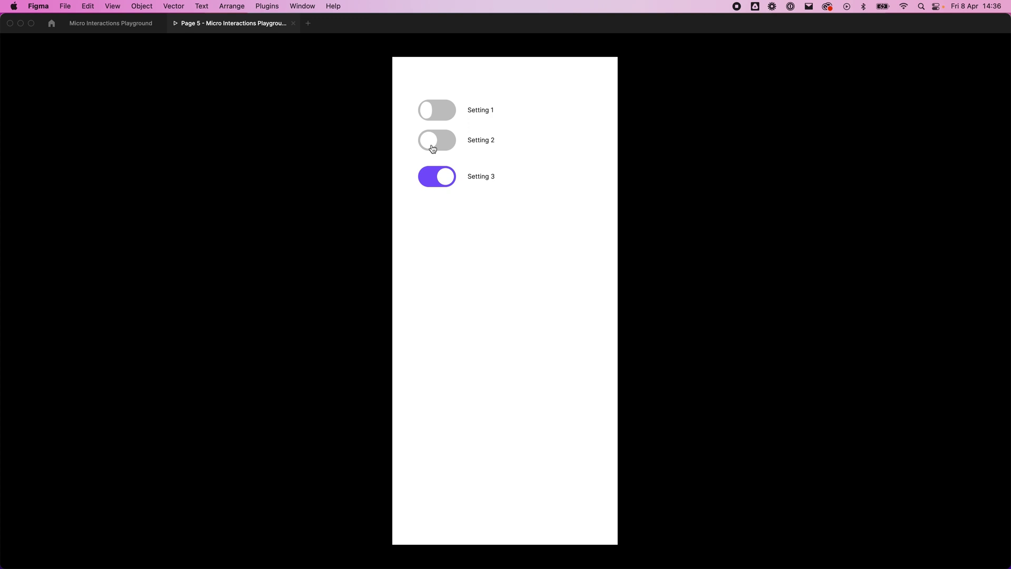
{"action": "left_click", "coordinate": [429, 144]}
{"action": "left_click", "coordinate": [434, 167]}
{"action": "left_click", "coordinate": [445, 176]}
{"action": "left_click", "coordinate": [440, 140]}
{"action": "left_click", "coordinate": [435, 119]}
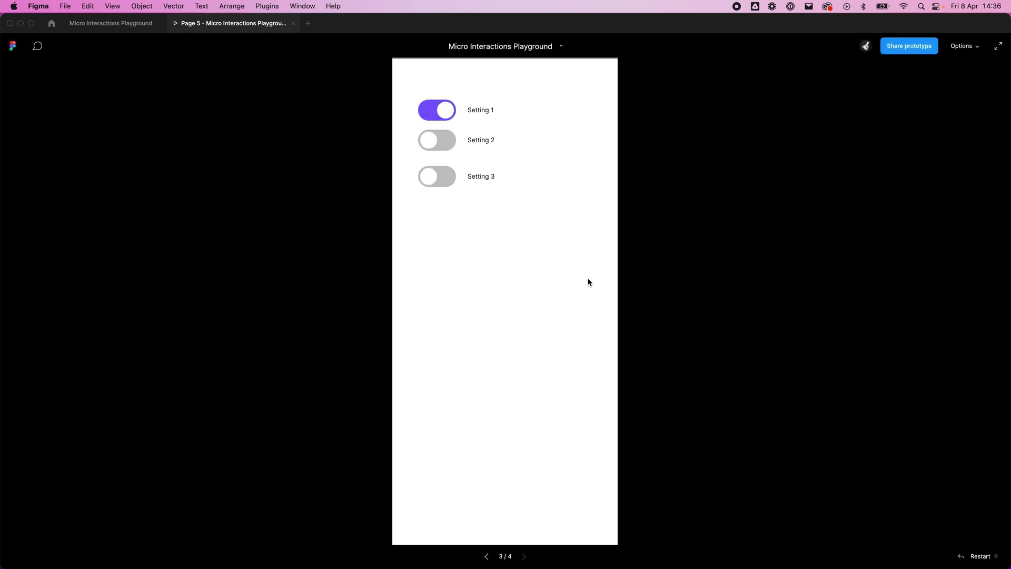
- Reload the prototype, toggle Setting 1 off and on, then return to the design file
{"action": "right_click", "coordinate": [193, 23]}
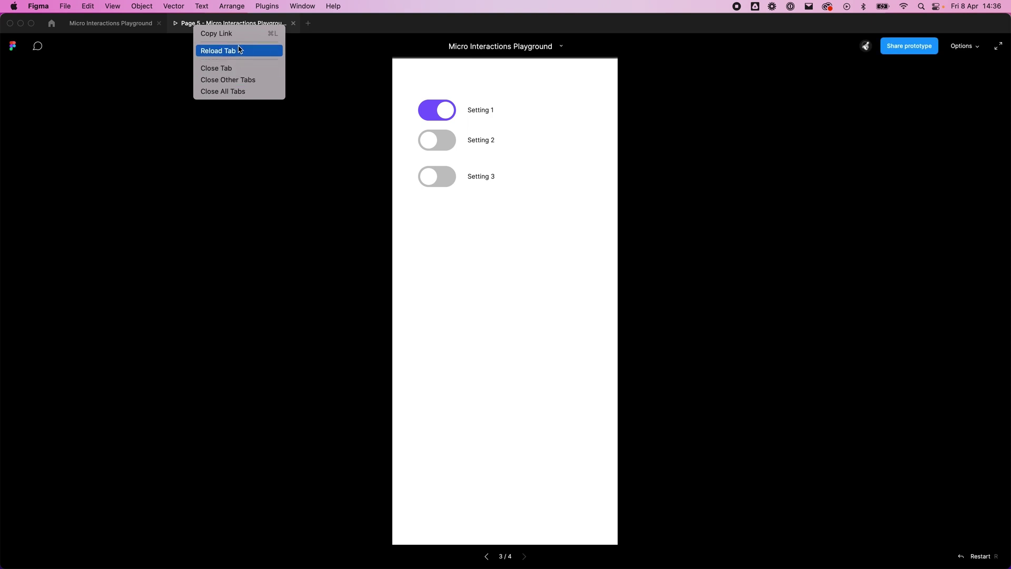
{"action": "left_click", "coordinate": [587, 158]}
{"action": "key", "text": "super+r"}
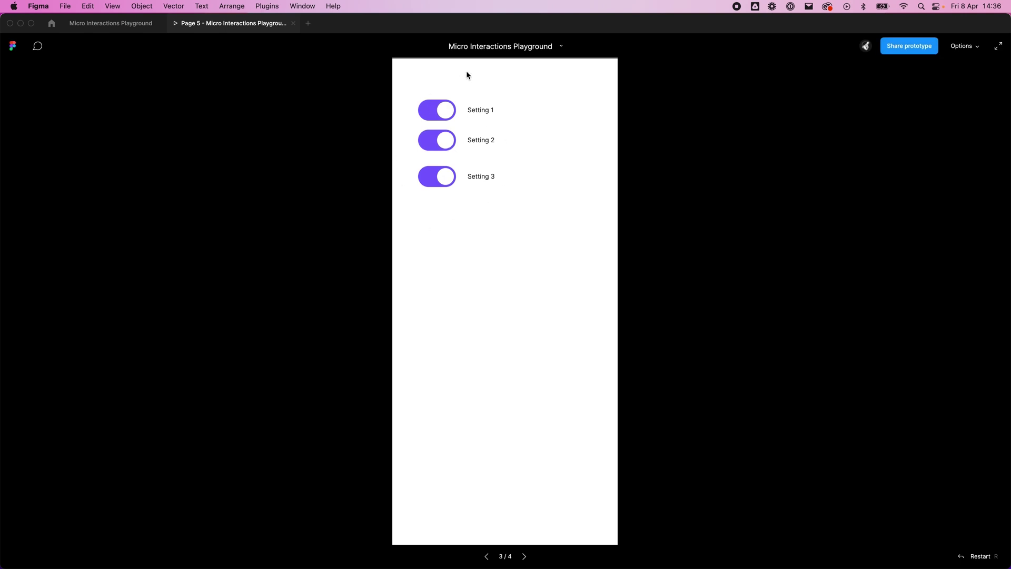
{"action": "left_click", "coordinate": [447, 118]}
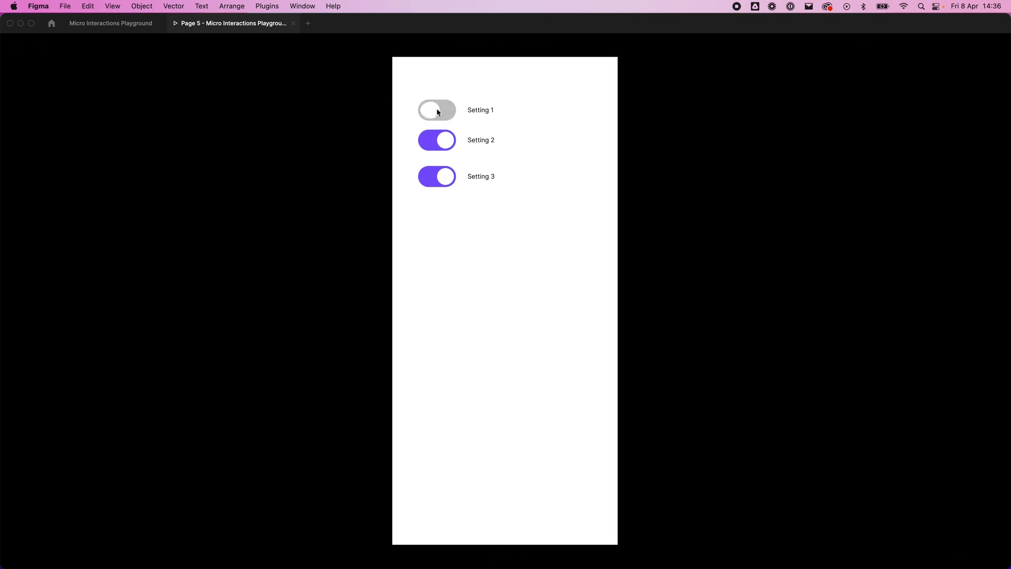
{"action": "left_click", "coordinate": [449, 119]}
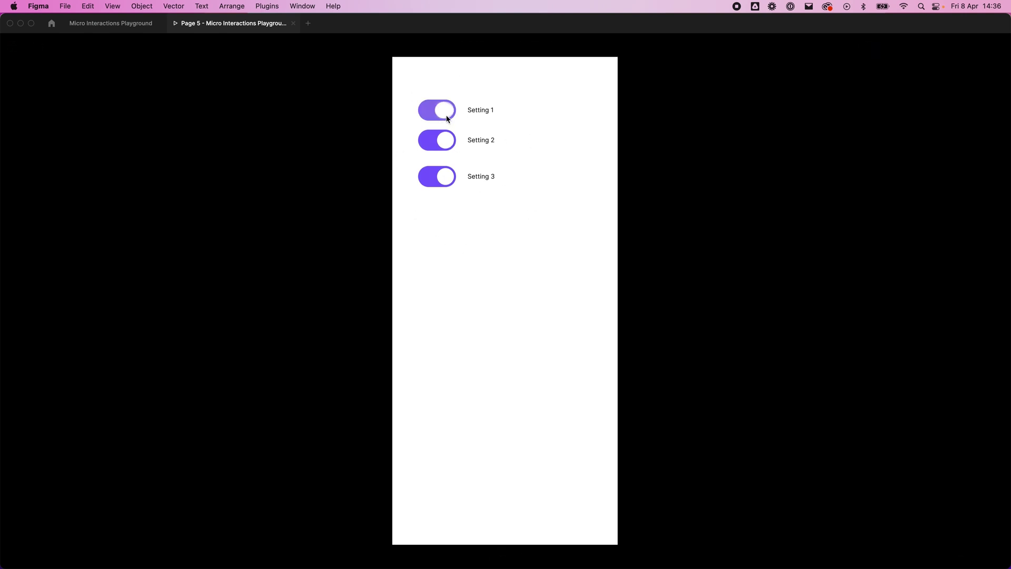
{"action": "left_click", "coordinate": [136, 27]}
- Switch all three Setting toggles to the Default (off) variant
{"action": "left_click", "coordinate": [569, 344]}
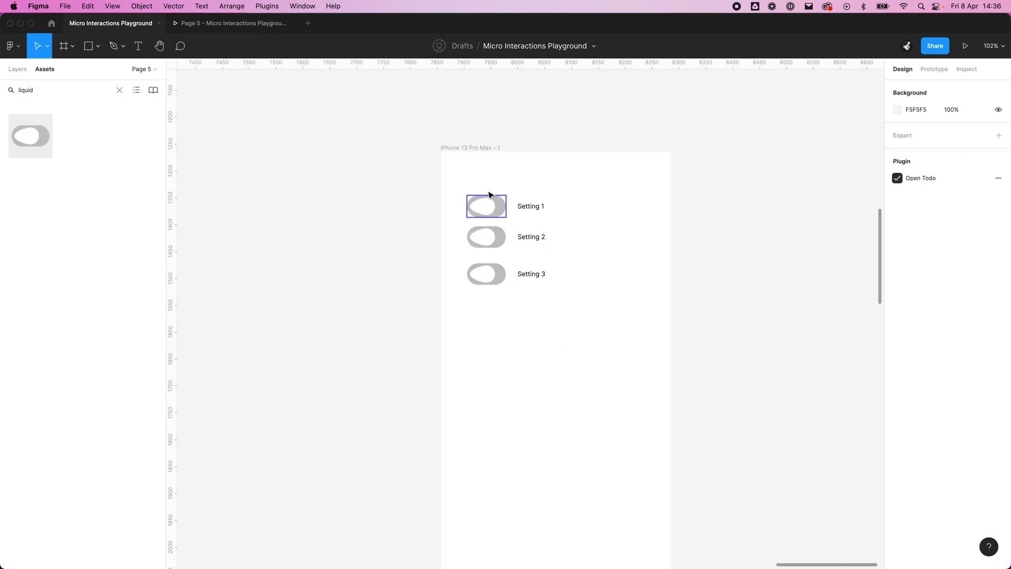
{"action": "left_click", "coordinate": [490, 207]}
{"action": "left_click", "coordinate": [493, 237], "text": "shift"}
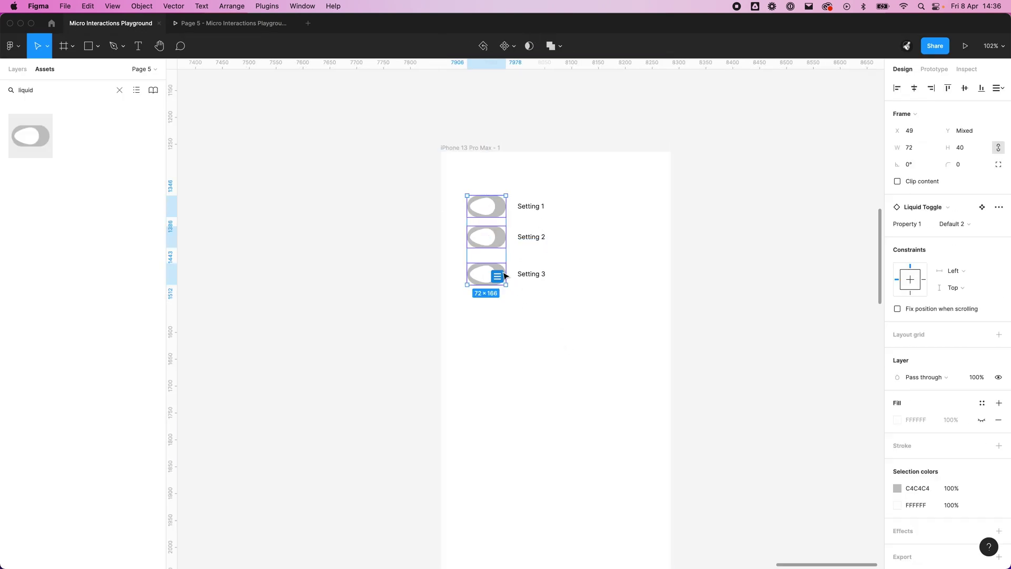
{"action": "left_click", "coordinate": [496, 275], "text": "shift"}
{"action": "left_click", "coordinate": [954, 224]}
{"action": "left_click", "coordinate": [954, 210]}
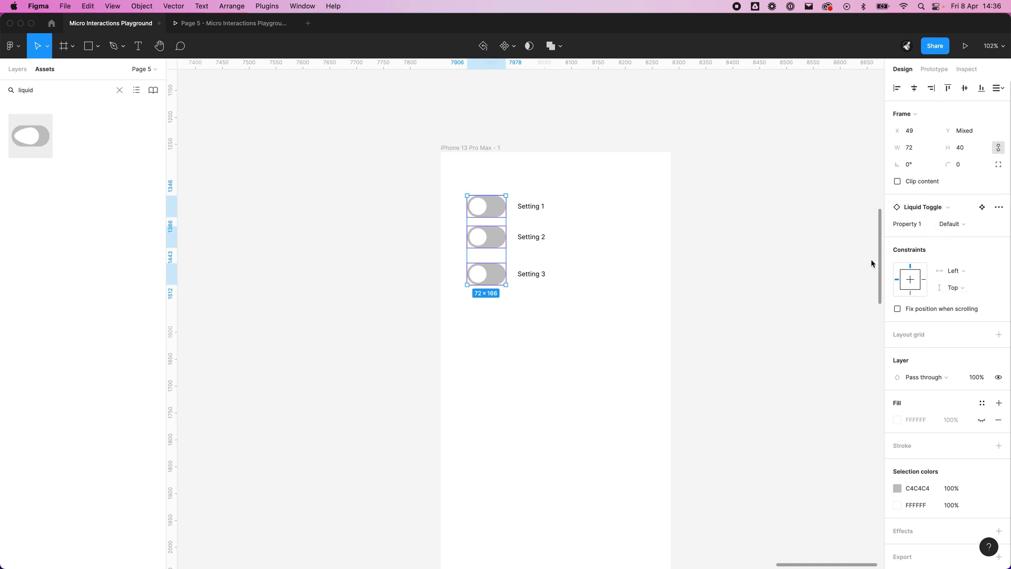
- Relaunch the iPhone frame as a prototype
{"action": "left_click", "coordinate": [456, 223]}
{"action": "left_click", "coordinate": [498, 148]}
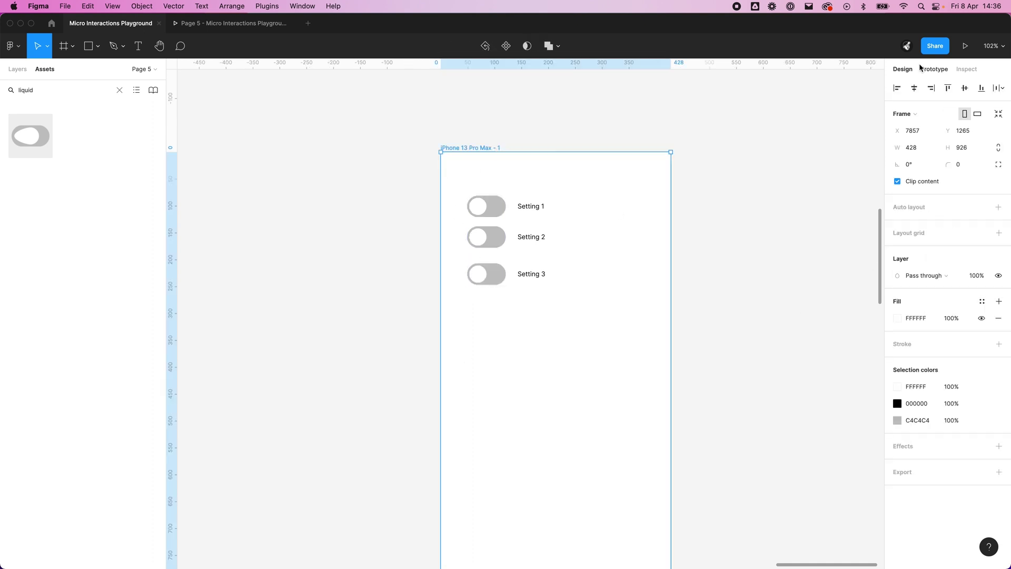
{"action": "left_click", "coordinate": [966, 46]}
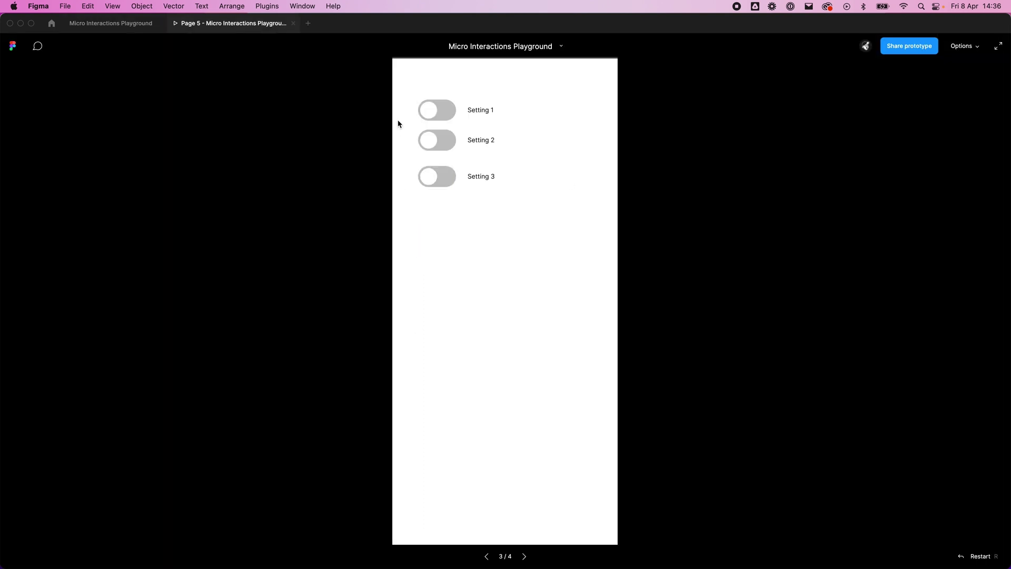
- Turn the Setting 1, 2 and 3 toggles on and off in preview, then go back to the editor
{"action": "left_click", "coordinate": [426, 109]}
{"action": "left_click", "coordinate": [434, 176]}
{"action": "left_click", "coordinate": [435, 142]}
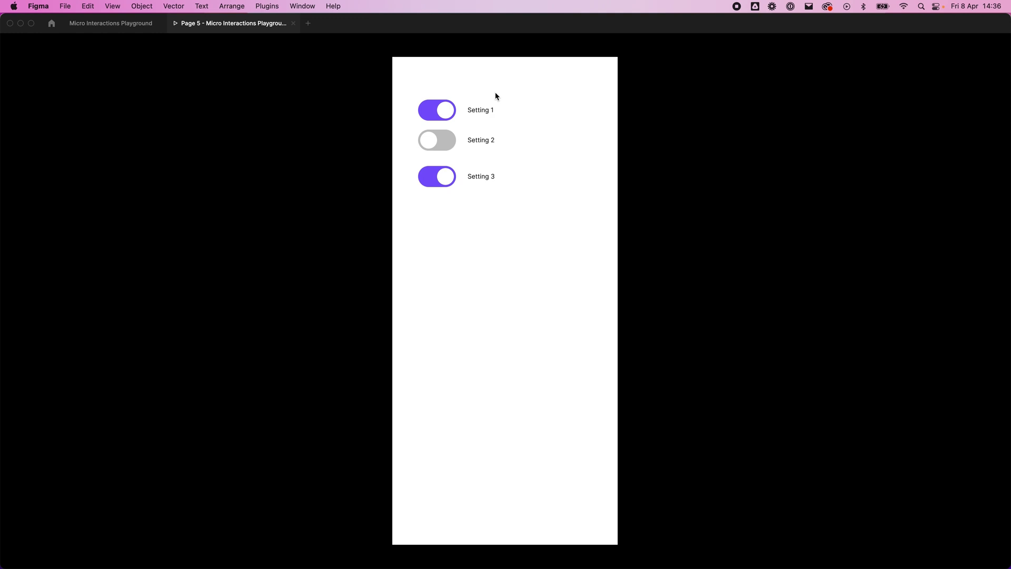
{"action": "left_click", "coordinate": [443, 136]}
{"action": "left_click", "coordinate": [444, 143]}
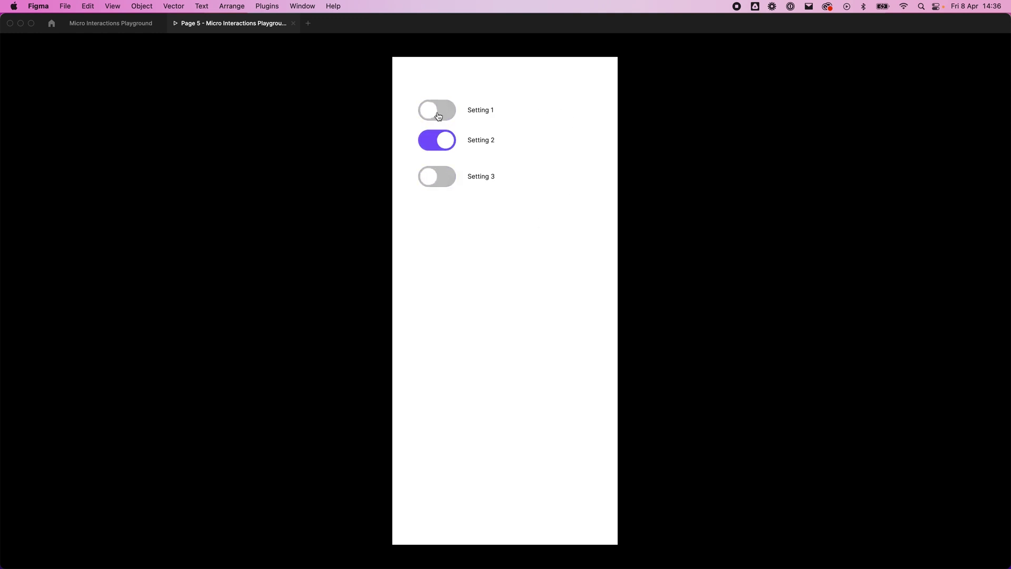
{"action": "left_click", "coordinate": [438, 166]}
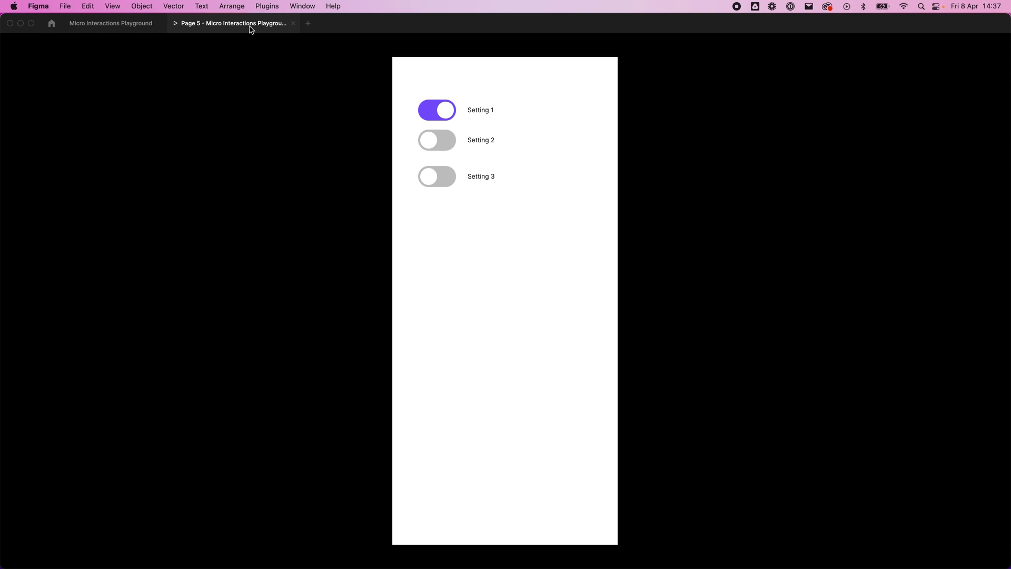
{"action": "left_click", "coordinate": [106, 23]}
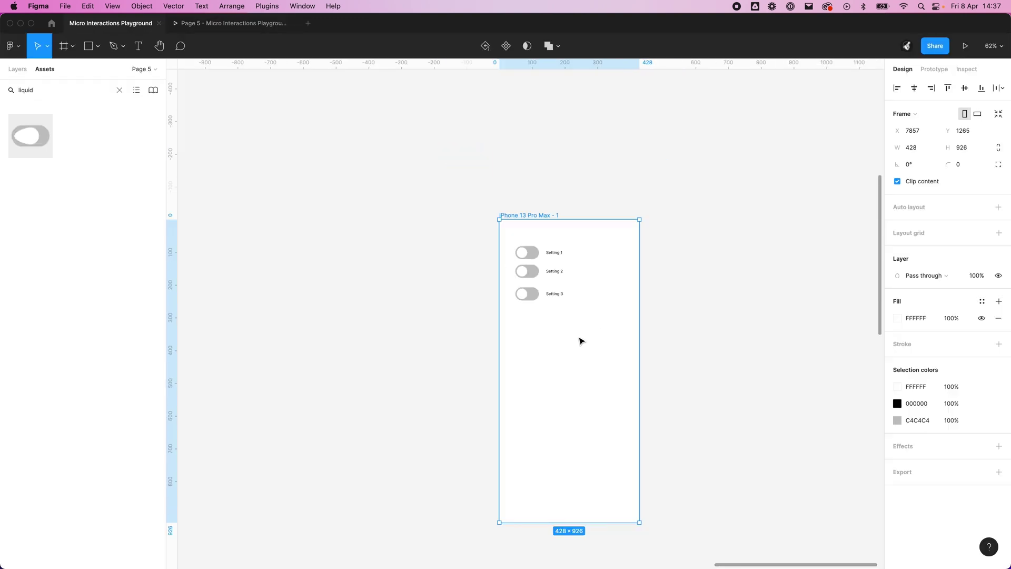
{"action": "scroll", "coordinate": [582, 340], "scroll_direction": "left", "scroll_amount": 5}
{"action": "scroll", "coordinate": [729, 268], "scroll_direction": "up", "scroll_amount": 3}
{"action": "scroll", "coordinate": [664, 357], "scroll_direction": "down", "scroll_amount": 3}
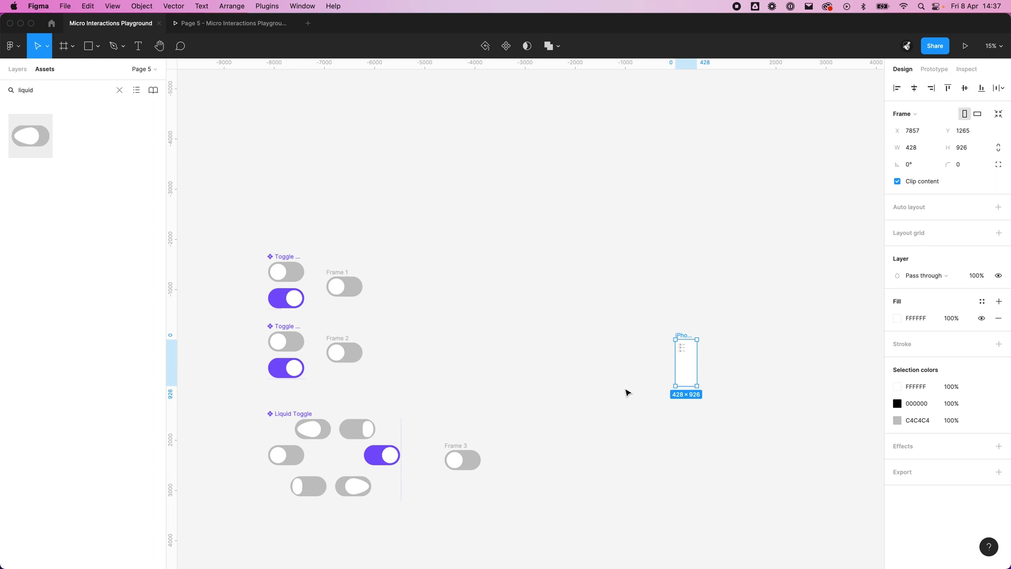
{"action": "scroll", "coordinate": [820, 241], "scroll_direction": "left", "scroll_amount": 5}
{"action": "scroll", "coordinate": [820, 241], "scroll_direction": "down", "scroll_amount": 3}
{"action": "scroll", "coordinate": [729, 294], "scroll_direction": "up", "scroll_amount": 3}
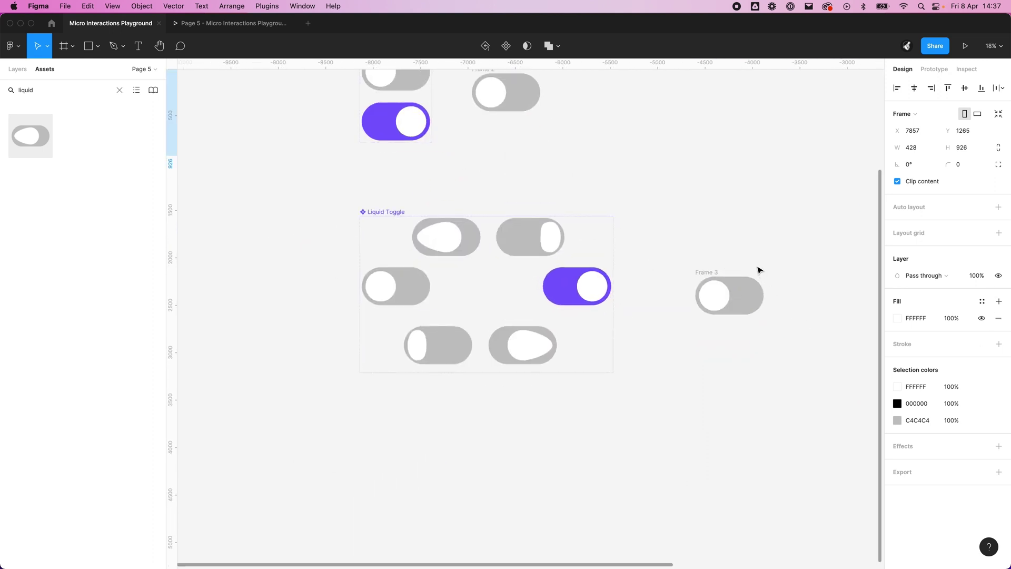
{"action": "scroll", "coordinate": [758, 270], "scroll_direction": "up", "scroll_amount": 2}
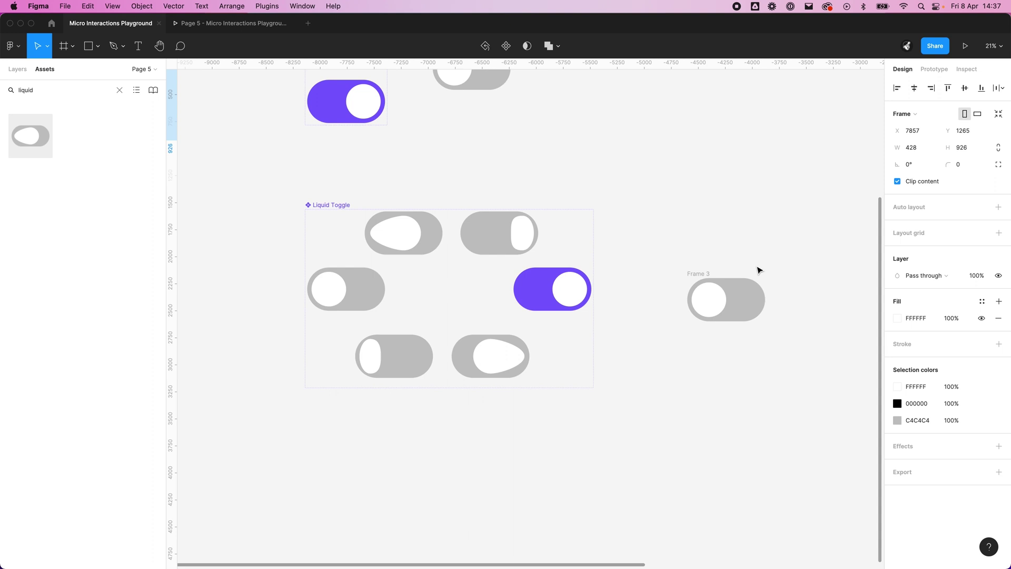